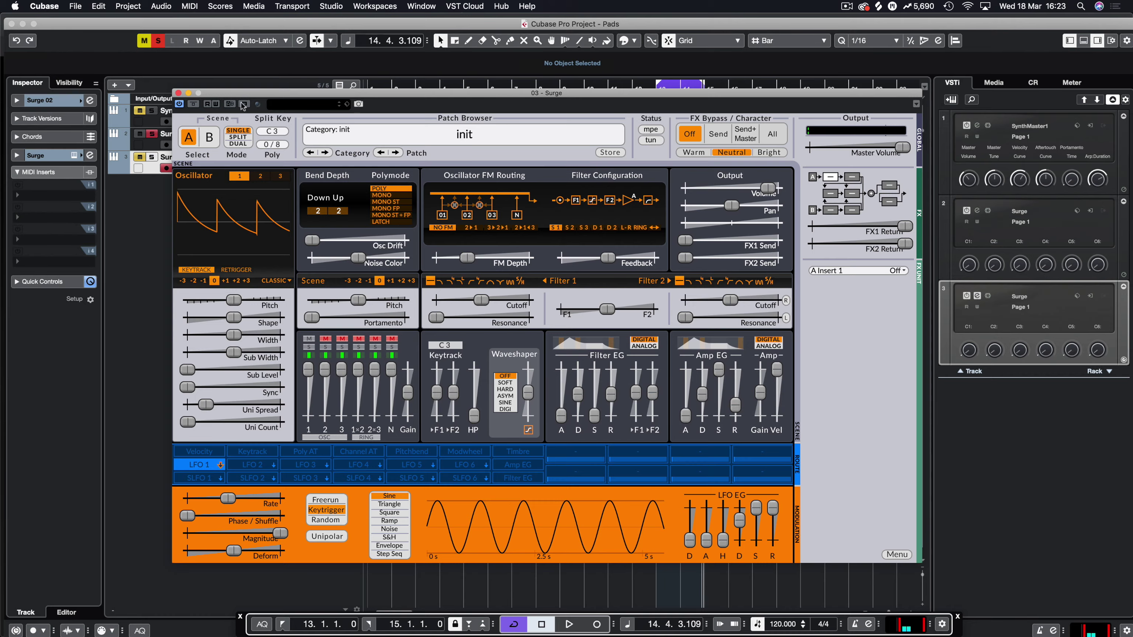
# Select the Surge 02 track and lower the synth's master volume
pyautogui.moveTo(262, 93); pyautogui.dragTo(246, 198)
pyautogui.click(294, 158)
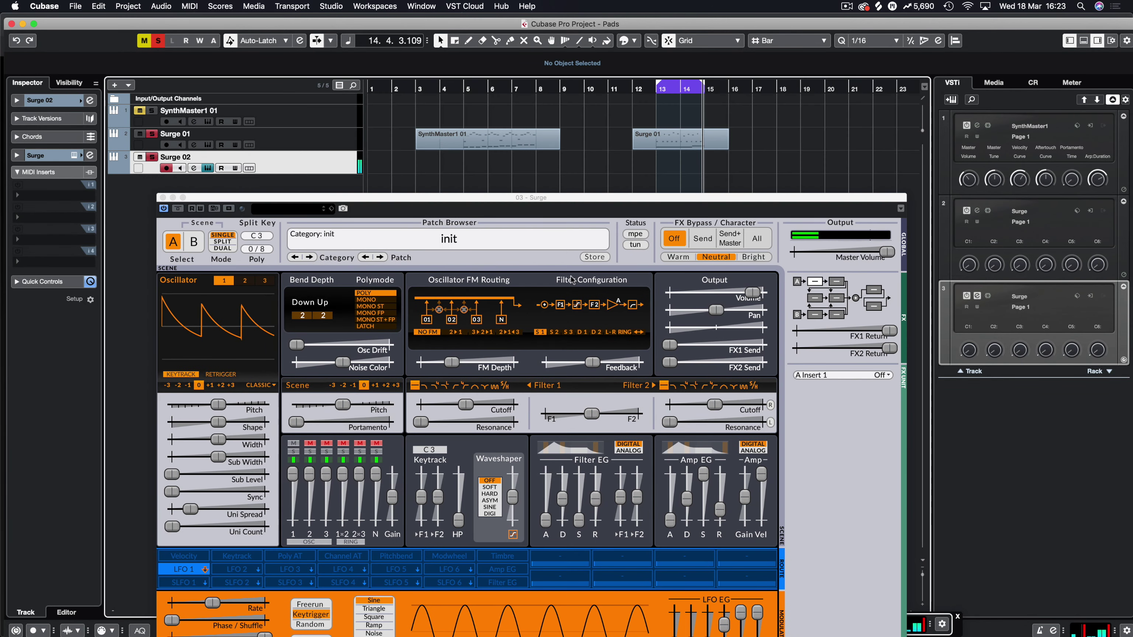
pyautogui.moveTo(887, 254); pyautogui.dragTo(869, 252)
pyautogui.moveTo(530, 197); pyautogui.dragTo(534, 73)
# Unmute oscillators 2 and 3 in the mixer, then mute both again
pyautogui.click(310, 443)
pyautogui.click(326, 443)
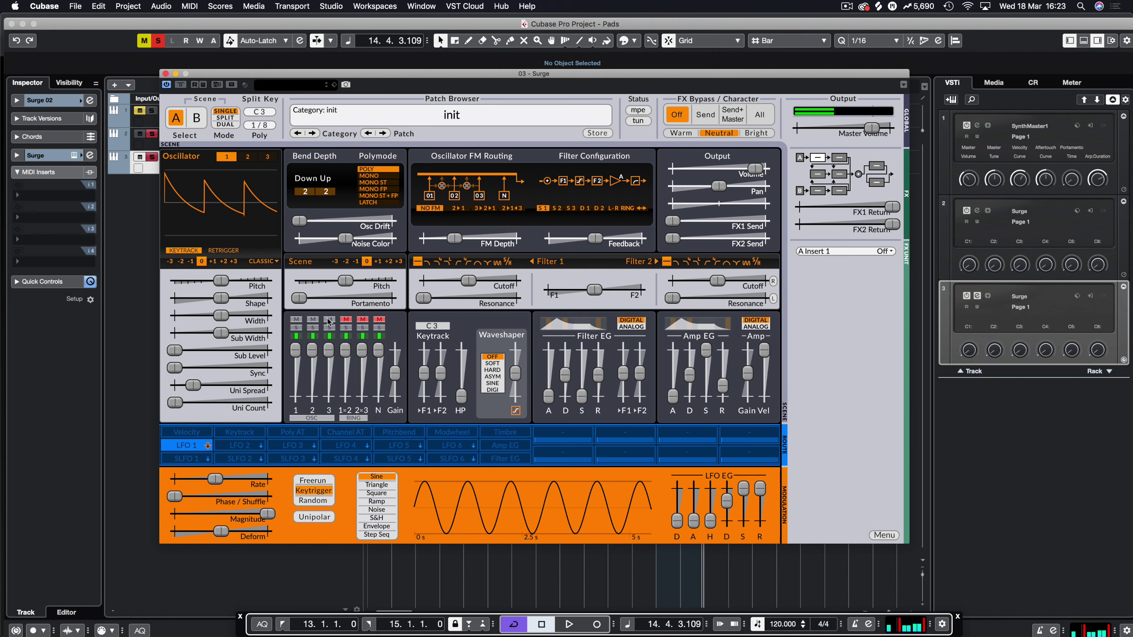
pyautogui.click(328, 319)
pyautogui.click(313, 319)
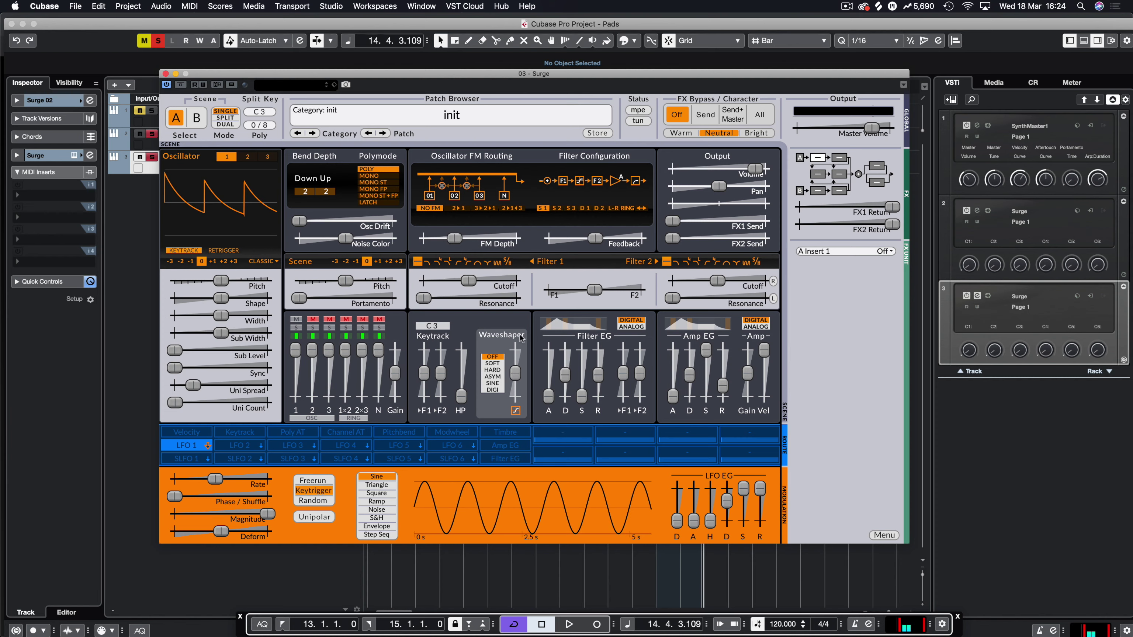
# Try a higher filter 1 cutoff with the balance toward filter 2 and the filter EG in Analog mode
pyautogui.moveTo(468, 280)
pyautogui.mouseDown()
pyautogui.moveTo(520, 285)
pyautogui.moveTo(455, 280)
pyautogui.mouseUp()
pyautogui.moveTo(594, 290); pyautogui.dragTo(611, 290)
pyautogui.click(635, 327)
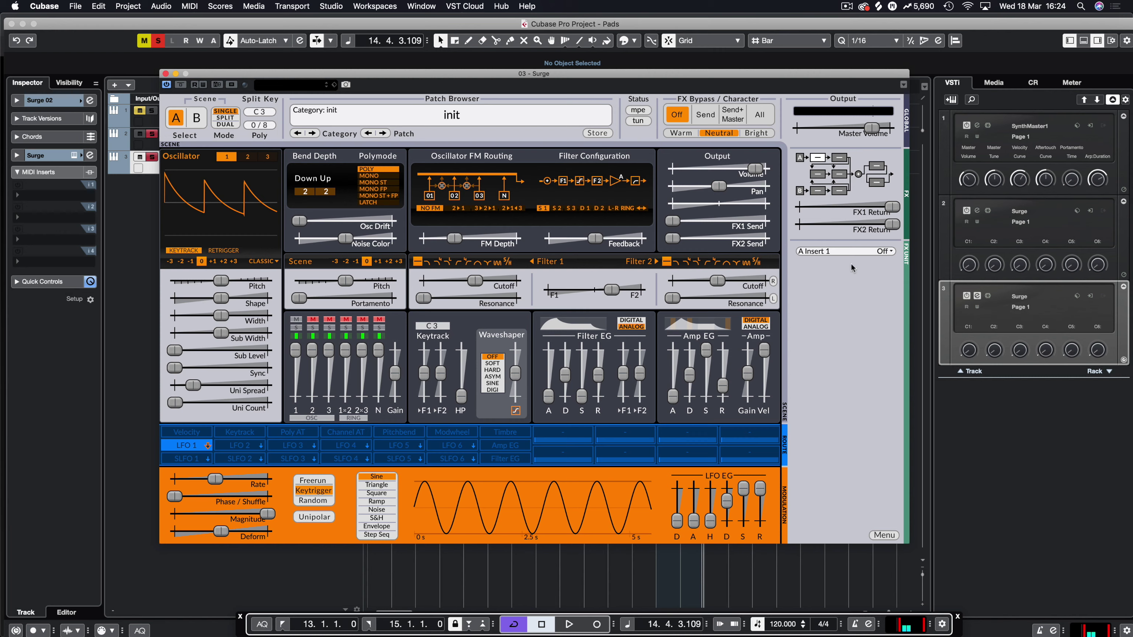
# Browse the effect types available for A Insert 1
pyautogui.click(850, 251)
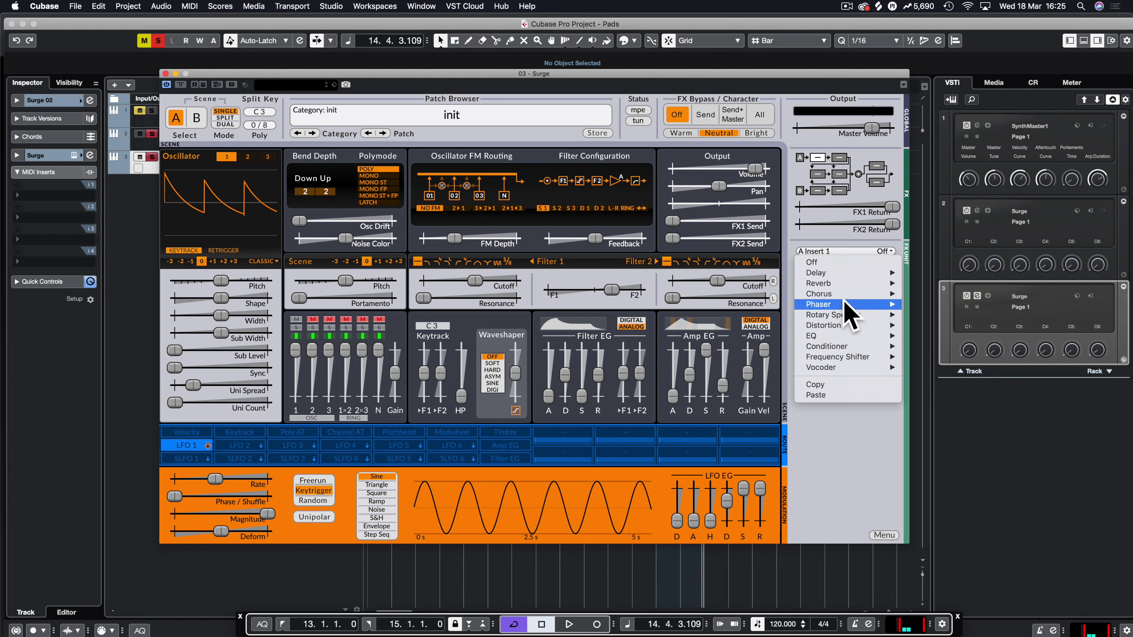
pyautogui.moveTo(844, 370)
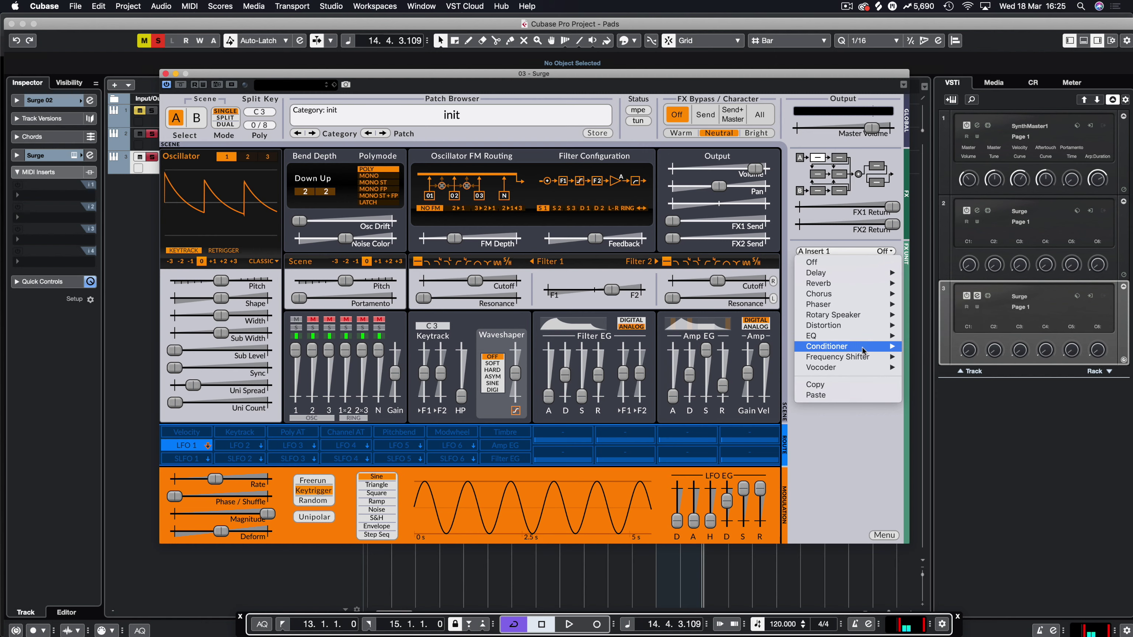
pyautogui.click(862, 440)
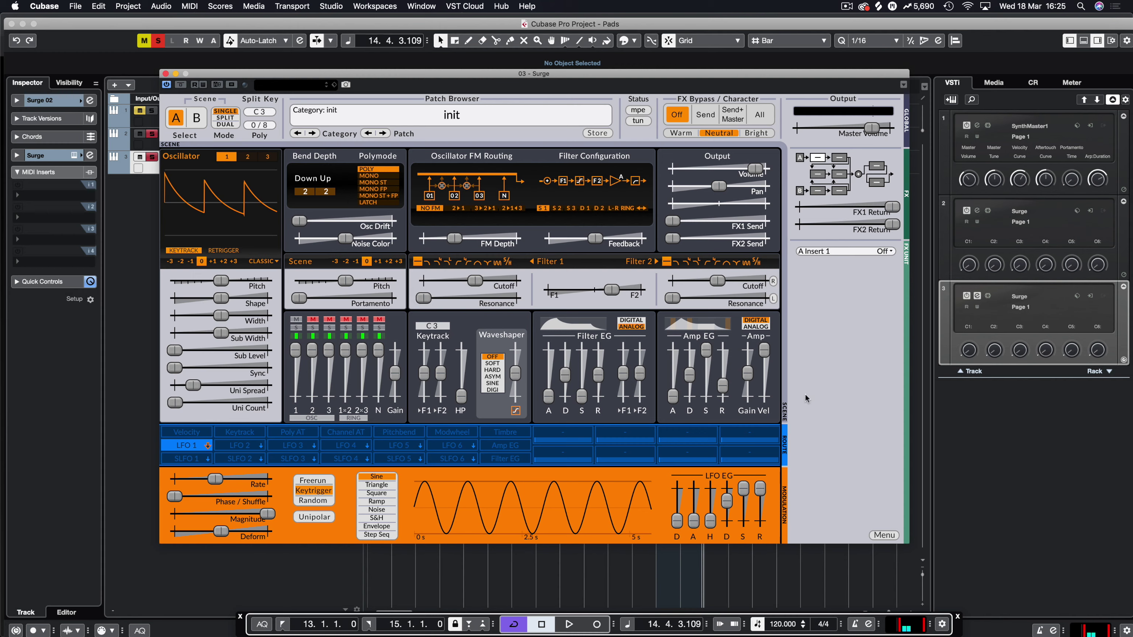
# Load the Init Saw patch from the Init category
pyautogui.click(444, 117)
pyautogui.moveTo(491, 151)
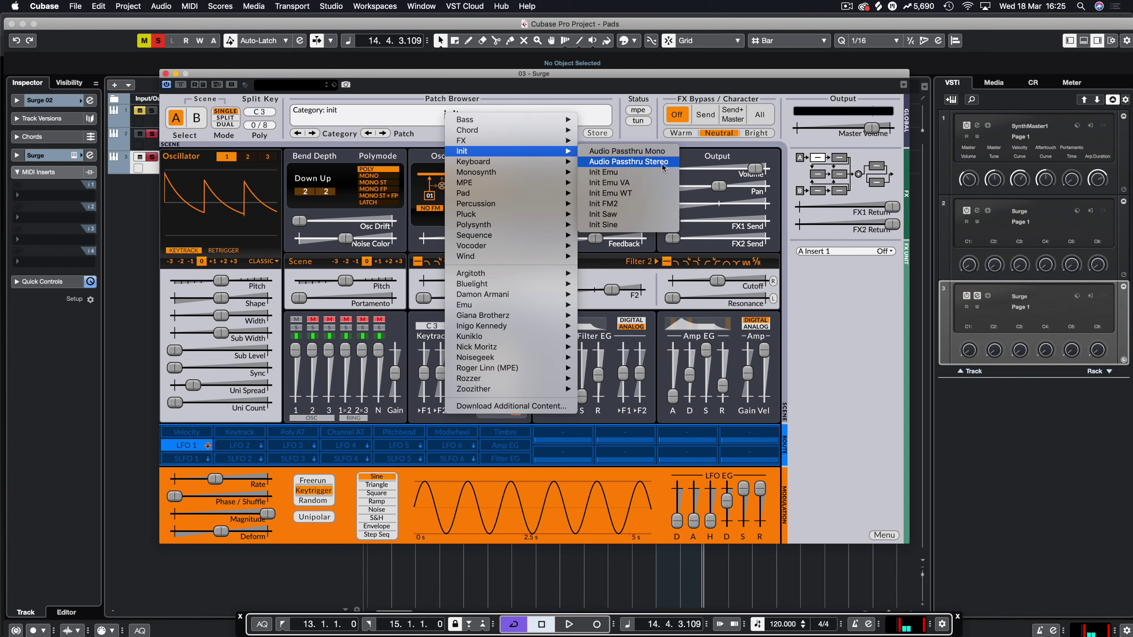
pyautogui.click(619, 216)
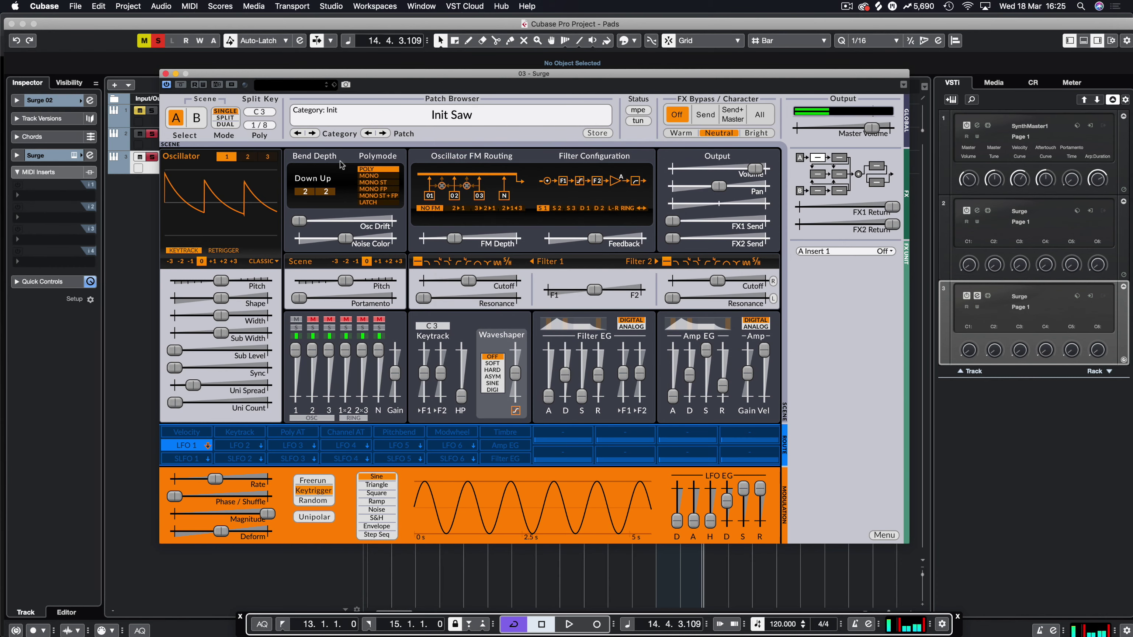
pyautogui.click(444, 115)
pyautogui.moveTo(479, 152)
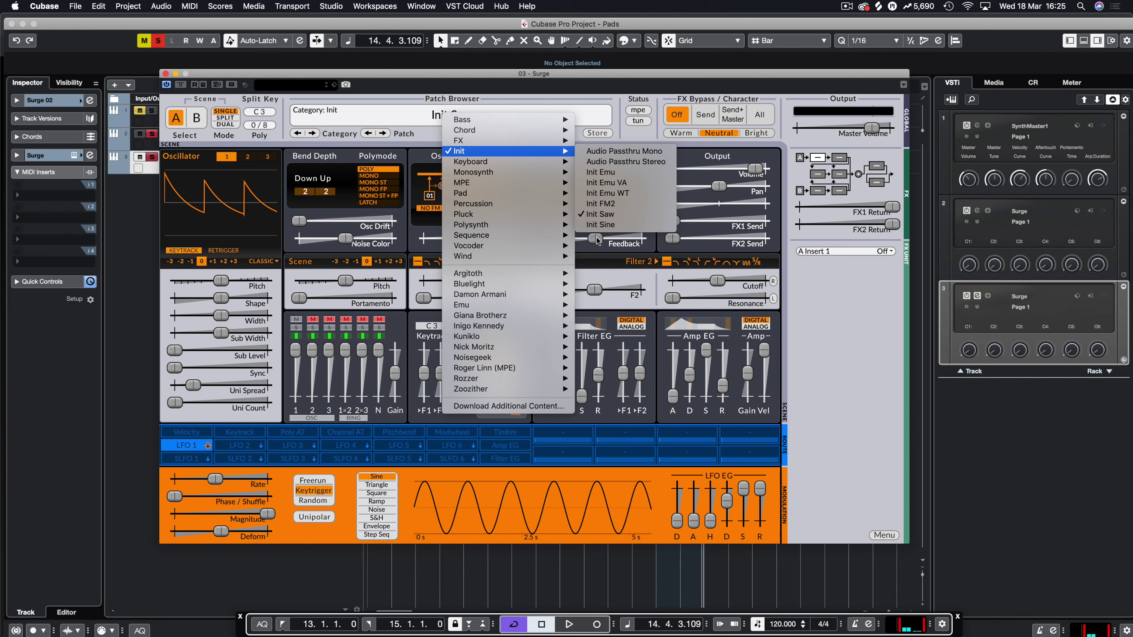
pyautogui.click(270, 267)
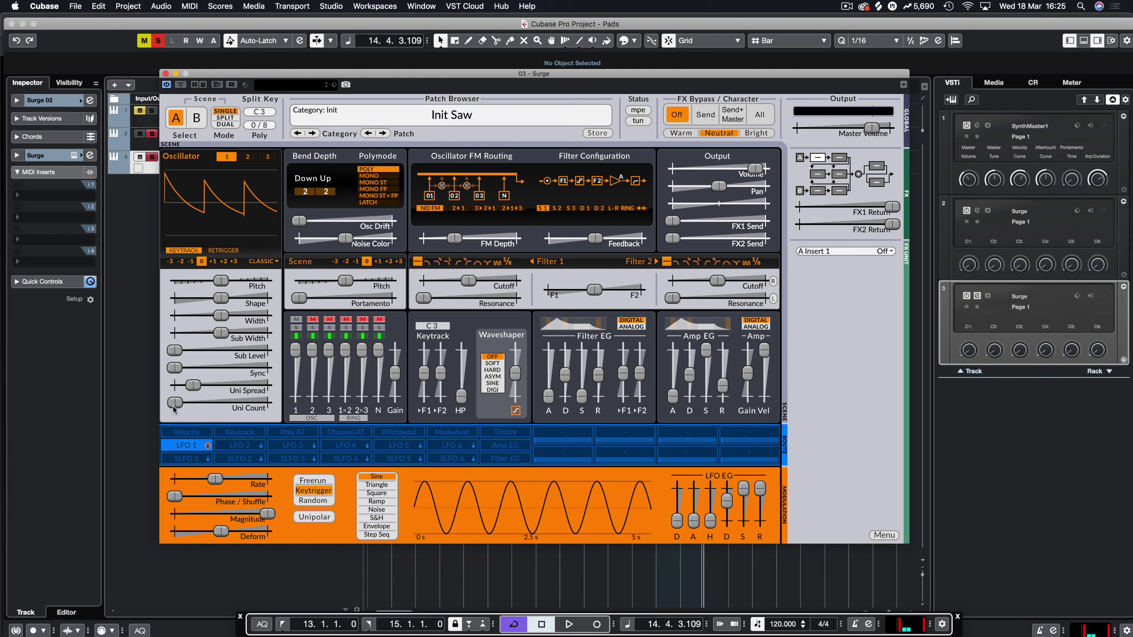
# Set oscillator 1 to maximum unison count with increased unison spread and width, and detune its pitch slightly downward
pyautogui.moveTo(195, 384)
pyautogui.moveTo(194, 384); pyautogui.dragTo(300, 382)
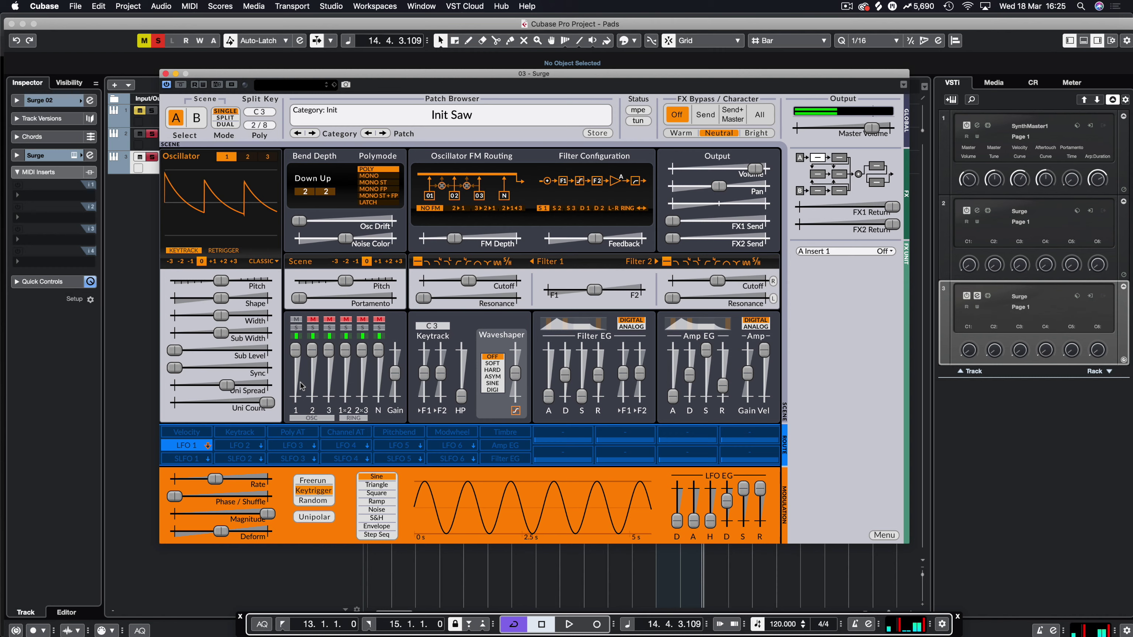
pyautogui.moveTo(221, 316); pyautogui.dragTo(269, 317)
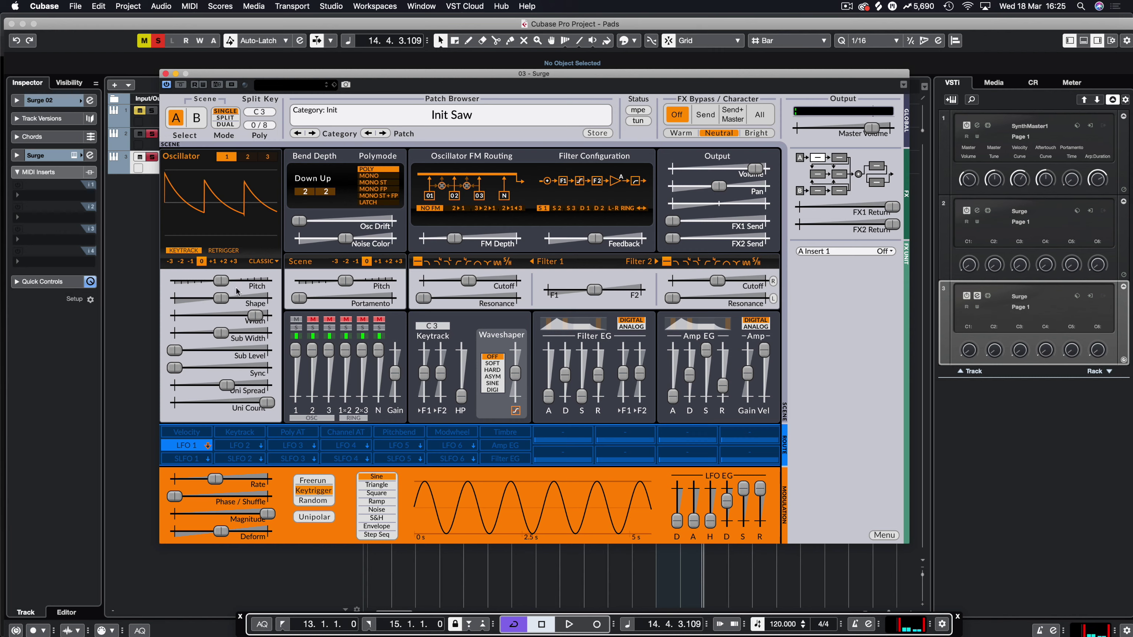
pyautogui.click(221, 281)
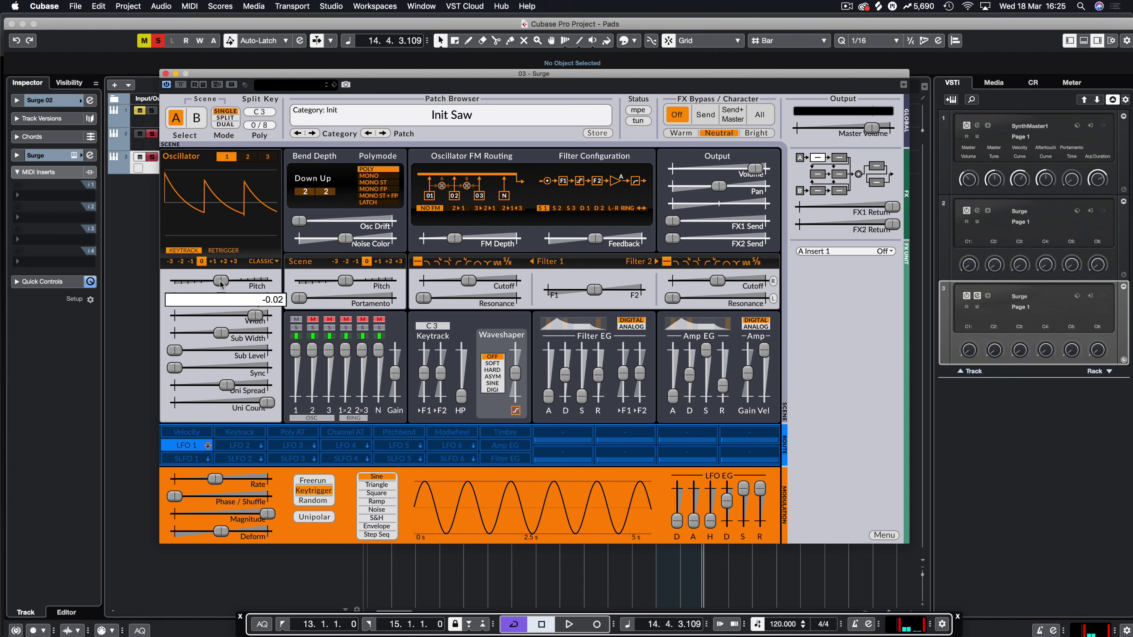
pyautogui.moveTo(219, 285); pyautogui.dragTo(220, 284)
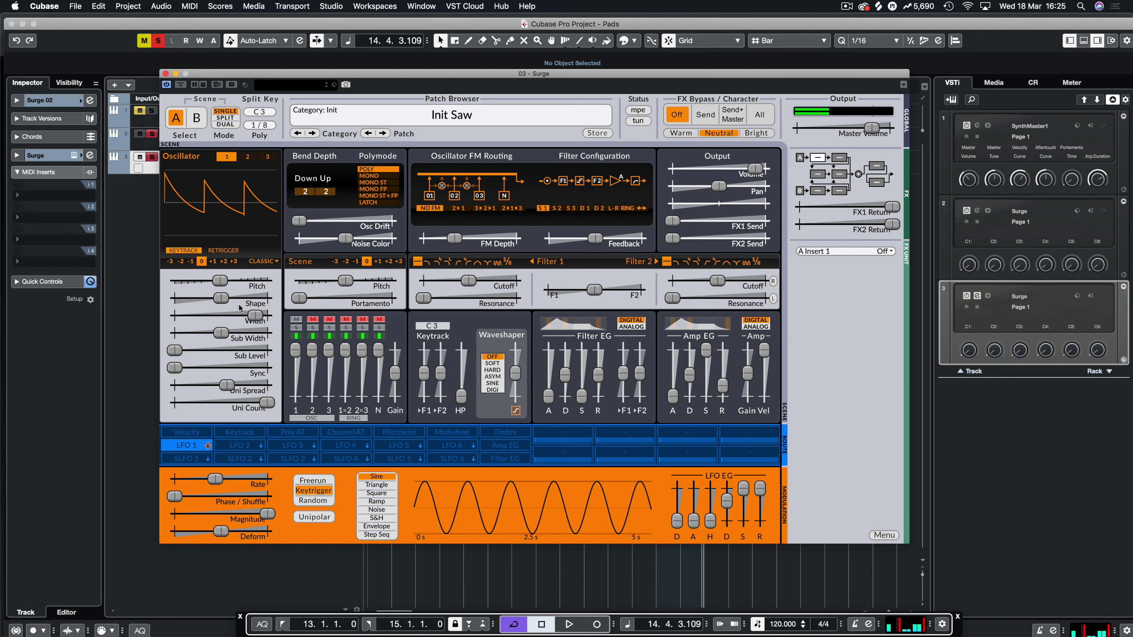
# Unmute oscillator 2 and give it maximum unison count, increased unison spread and width, and a slight pitch detune
pyautogui.click(313, 319)
pyautogui.click(247, 156)
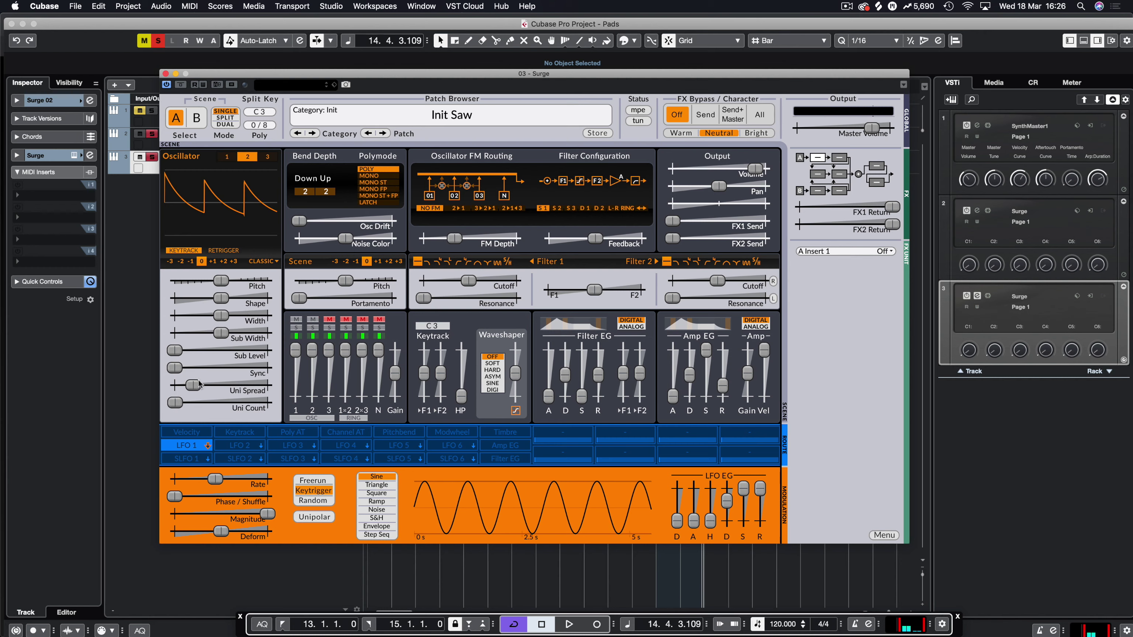
pyautogui.moveTo(174, 403); pyautogui.dragTo(267, 403)
pyautogui.moveTo(199, 382); pyautogui.dragTo(314, 387)
pyautogui.moveTo(223, 316); pyautogui.dragTo(327, 314)
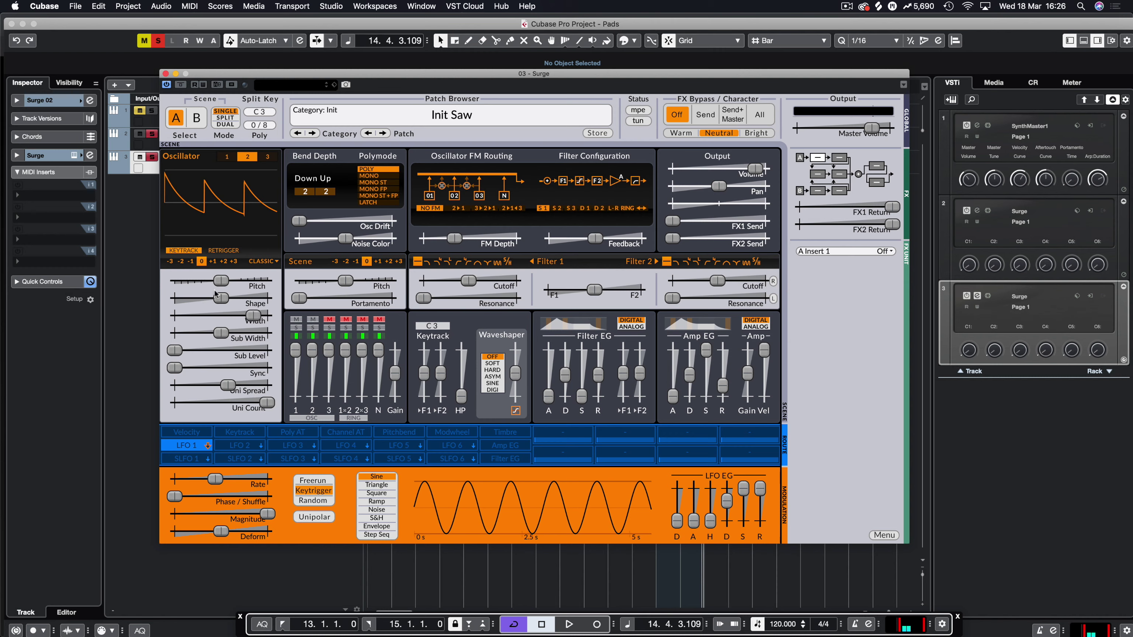
pyautogui.moveTo(220, 281); pyautogui.dragTo(230, 289)
# Unmute oscillator 3, set its octave to -1, and give it maximum unison count with slightly increased spread and width
pyautogui.click(268, 157)
pyautogui.click(329, 319)
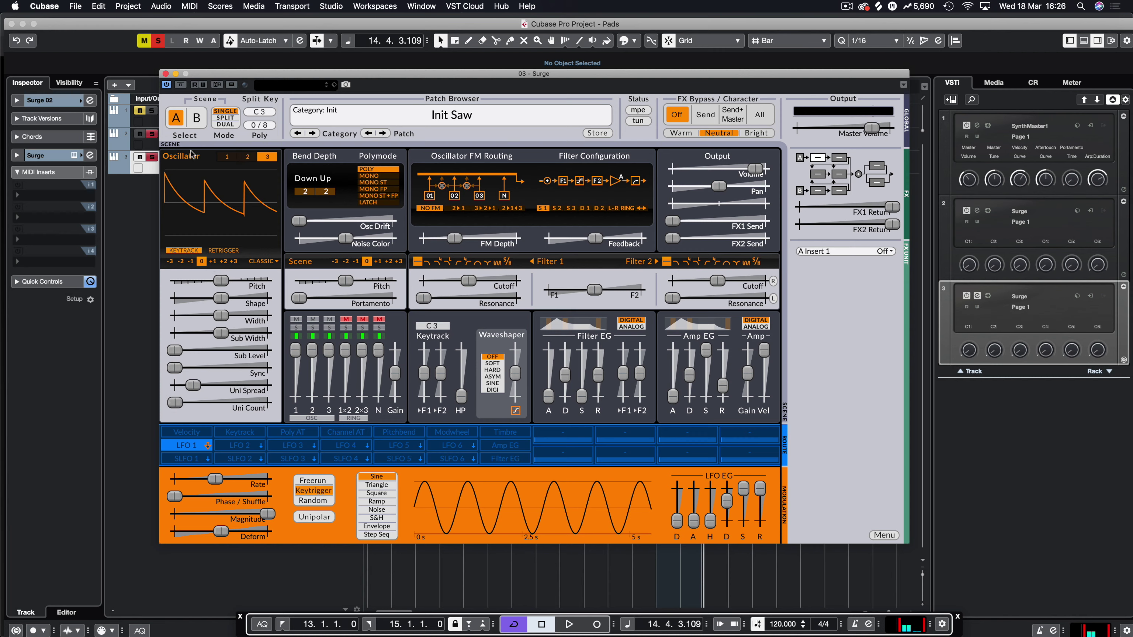
pyautogui.click(190, 262)
pyautogui.moveTo(222, 315); pyautogui.dragTo(239, 315)
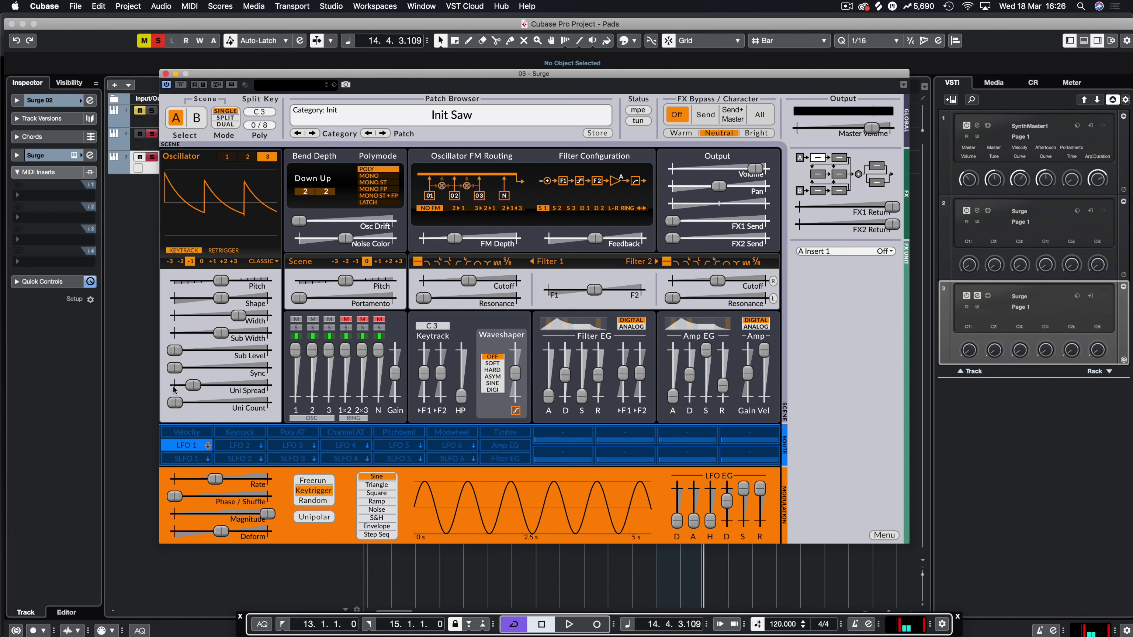
pyautogui.moveTo(173, 386); pyautogui.dragTo(627, 402)
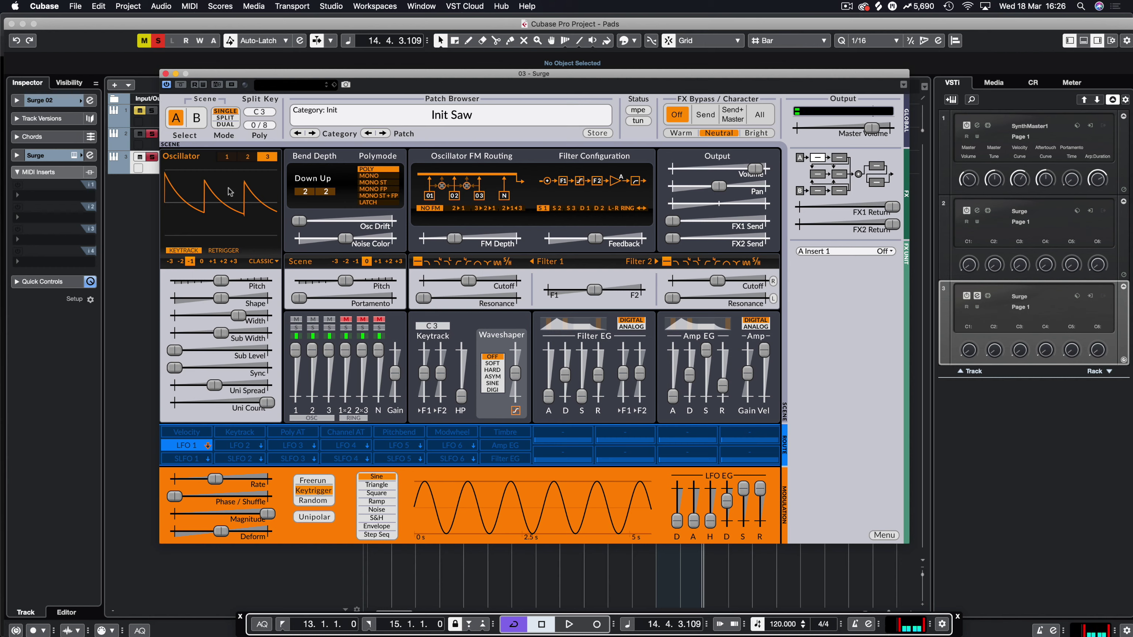
pyautogui.click(228, 157)
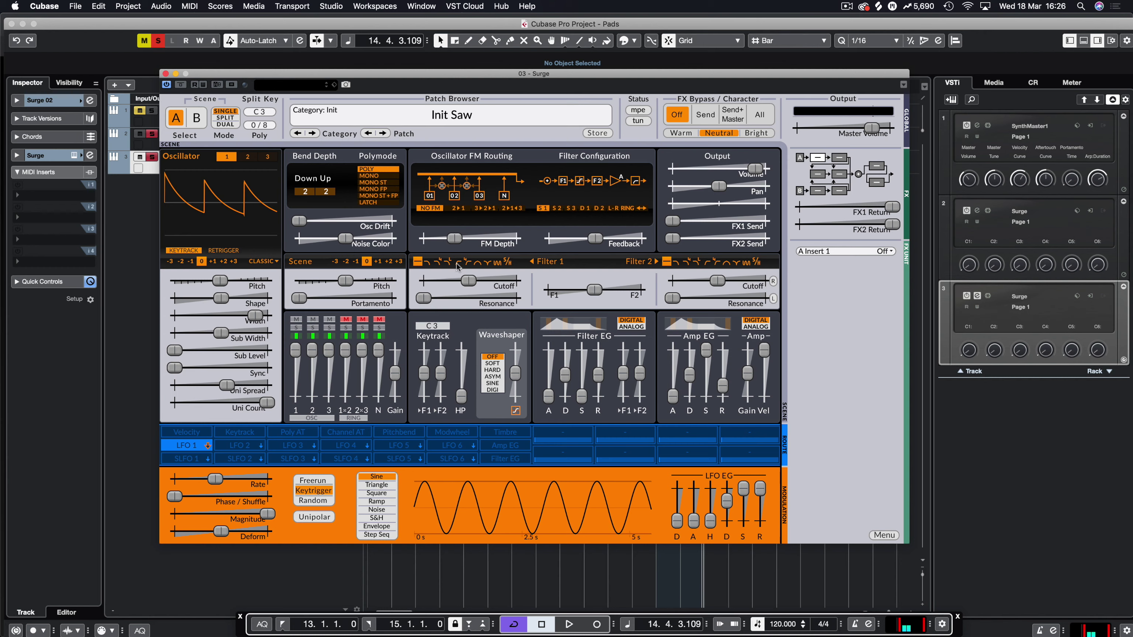
# Set filter 1 to the first lowpass type and raise its cutoff to the maximum
pyautogui.click(427, 262)
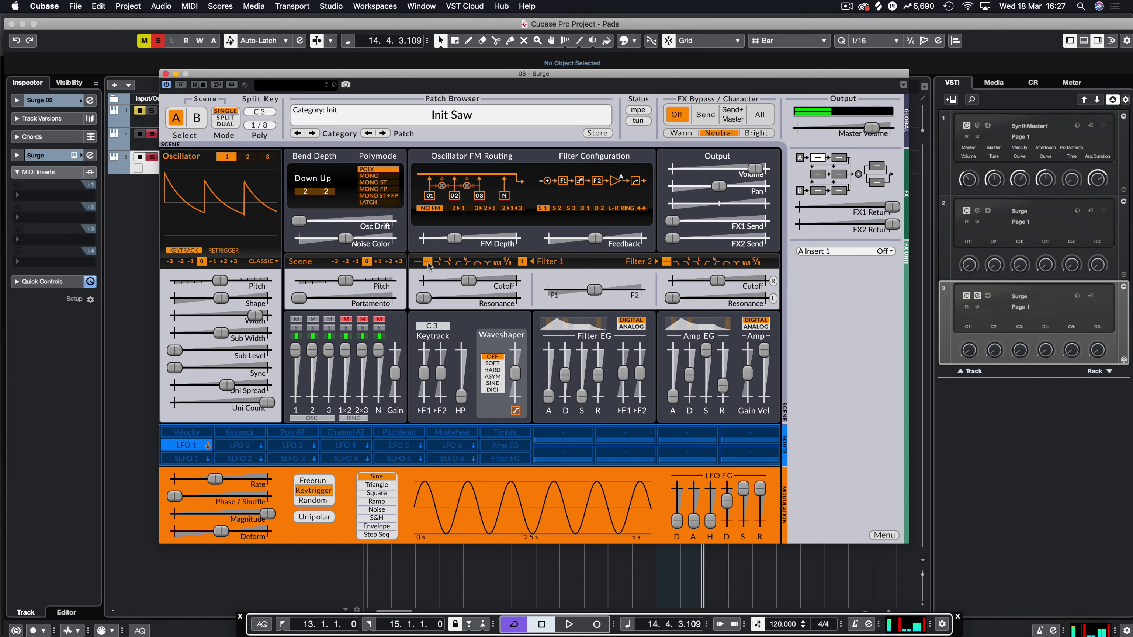
pyautogui.moveTo(477, 285); pyautogui.dragTo(516, 281)
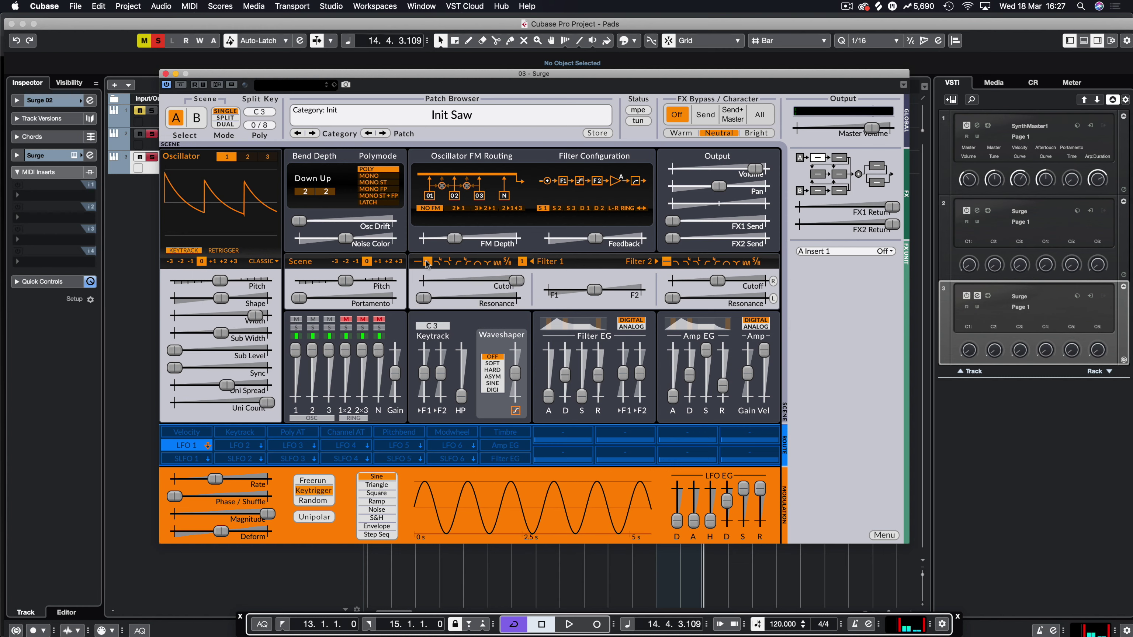
# Step filter 1 through the other filter types, including Lowpass 6-24dB Ladder and Notch
pyautogui.click(437, 264)
pyautogui.click(448, 263)
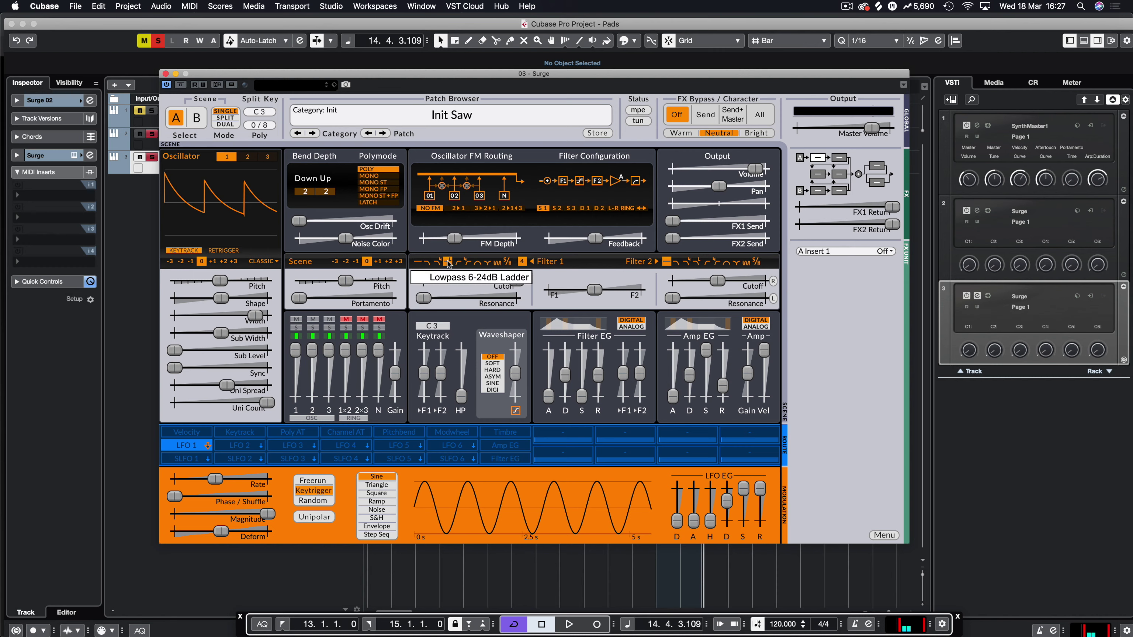
pyautogui.click(462, 262)
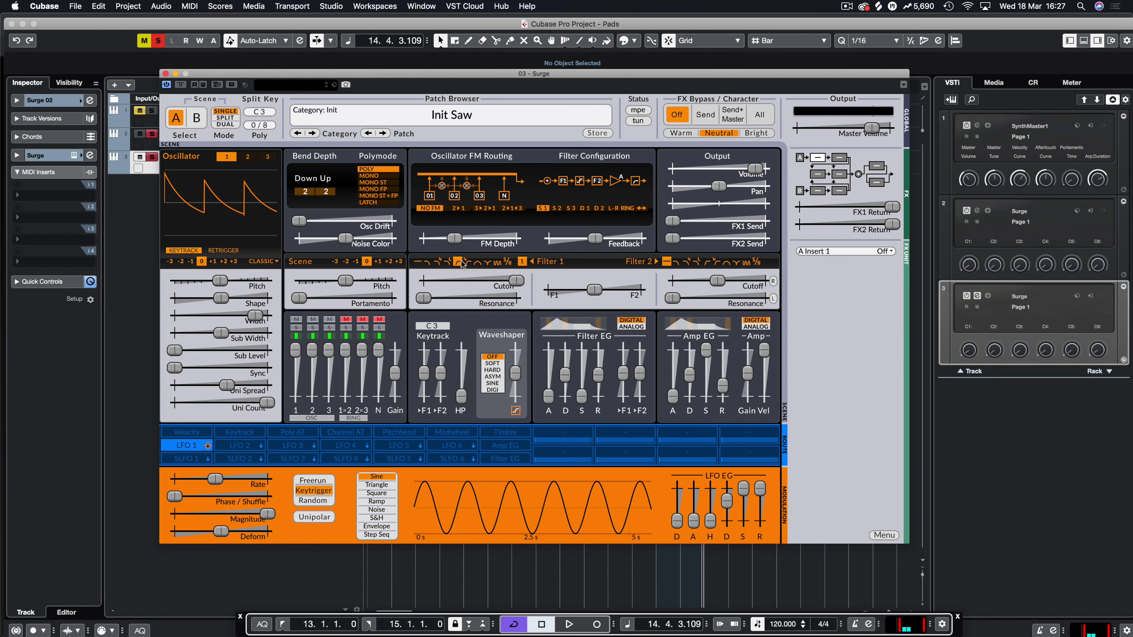
pyautogui.click(479, 264)
pyautogui.click(488, 263)
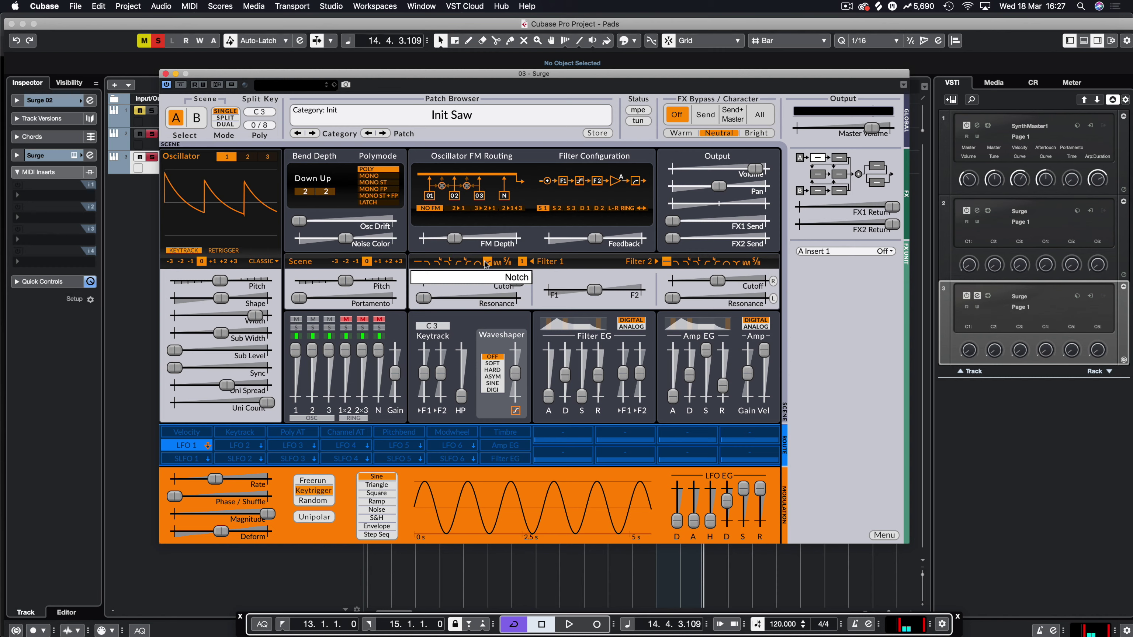
pyautogui.click(498, 262)
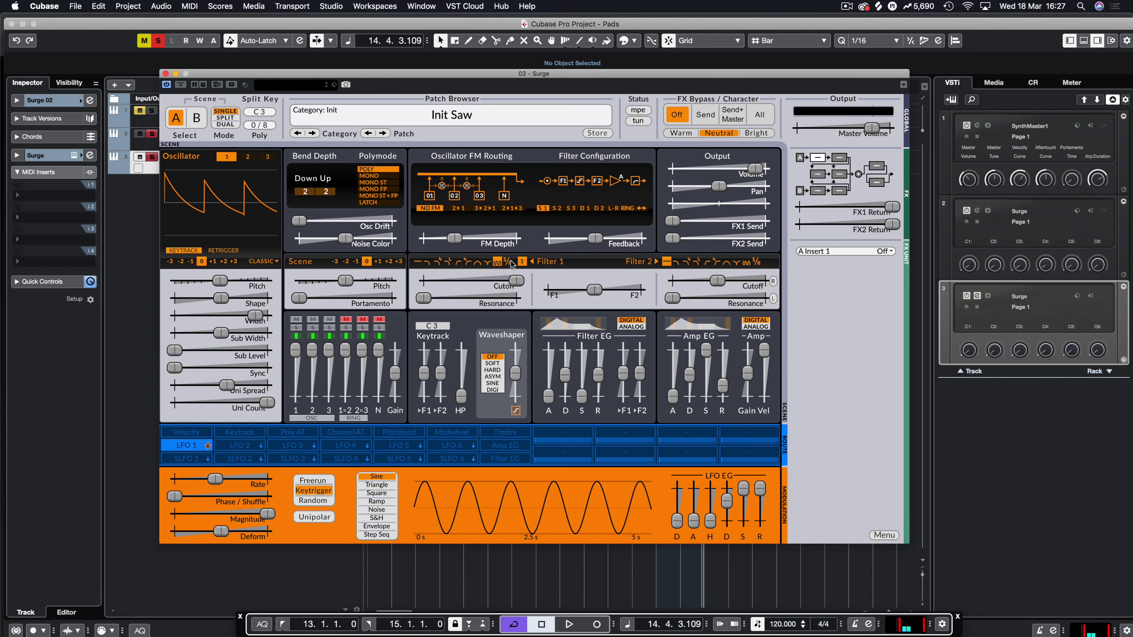
pyautogui.click(508, 262)
# Set filter 1 to the second lowpass type, sweep its cutoff, and raise its resonance slightly
pyautogui.click(437, 262)
pyautogui.moveTo(516, 280); pyautogui.dragTo(389, 300)
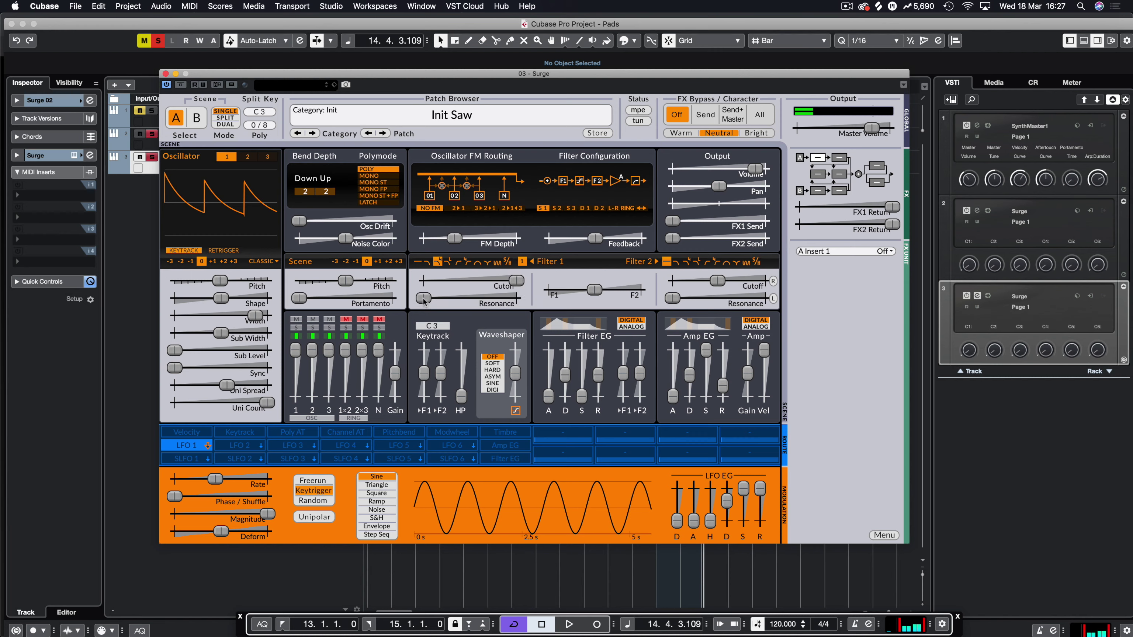
pyautogui.moveTo(517, 281)
pyautogui.mouseDown()
pyautogui.moveTo(451, 298)
pyautogui.moveTo(504, 297)
pyautogui.mouseUp()
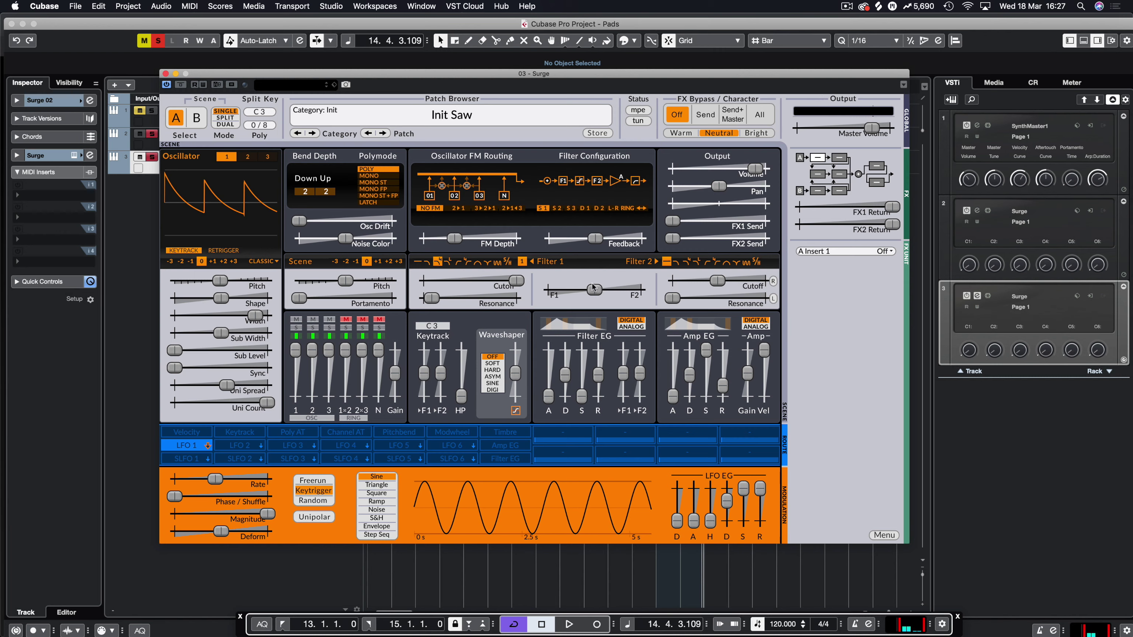
# Shift the filter balance fully to filter 1 and switch the filter EG to Analog mode
pyautogui.moveTo(594, 289); pyautogui.dragTo(548, 291)
pyautogui.click(633, 329)
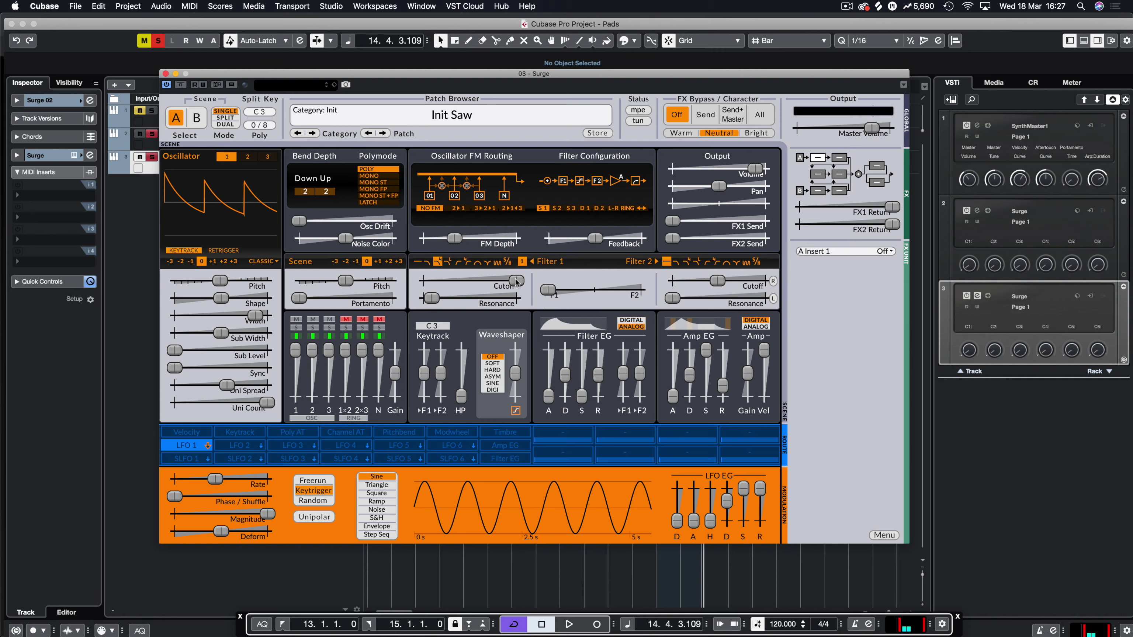
# Play the looped section briefly to audition the patch, and stop playback
pyautogui.moveTo(535, 74); pyautogui.dragTo(489, 107)
pyautogui.press('space')
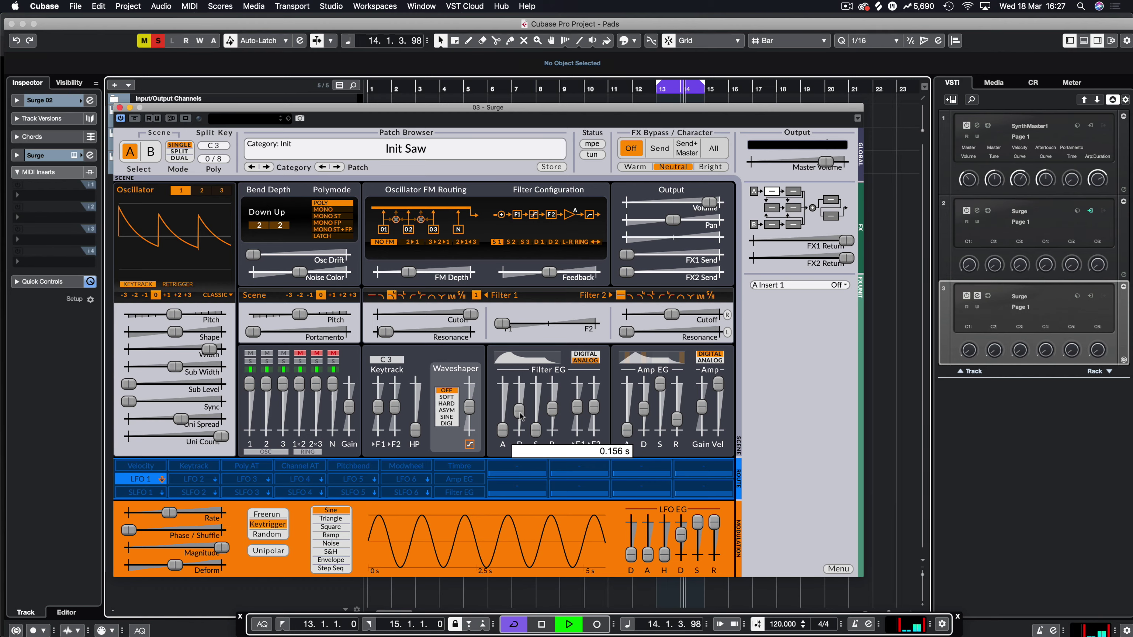
pyautogui.press('space')
# Move the MIDI clip at bar 12 from the Surge 01 track to the Surge 02 track and play it briefly
pyautogui.moveTo(402, 109); pyautogui.dragTo(351, 331)
pyautogui.moveTo(669, 138); pyautogui.dragTo(669, 162)
pyautogui.press('space')
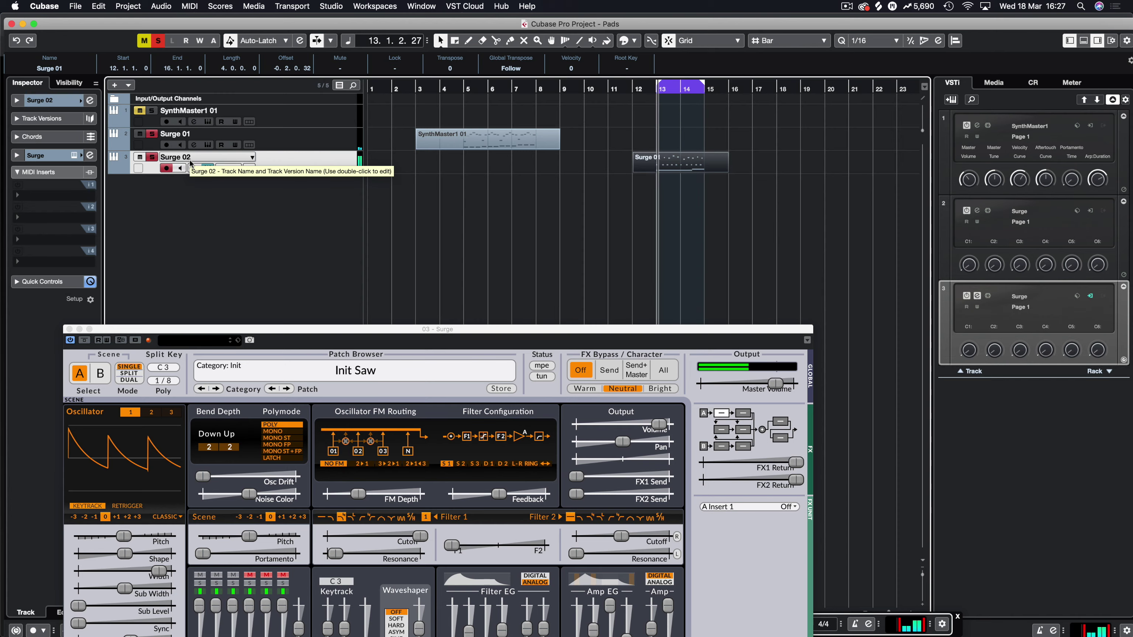
pyautogui.moveTo(406, 330); pyautogui.dragTo(440, 262)
pyautogui.moveTo(441, 219); pyautogui.dragTo(506, 102)
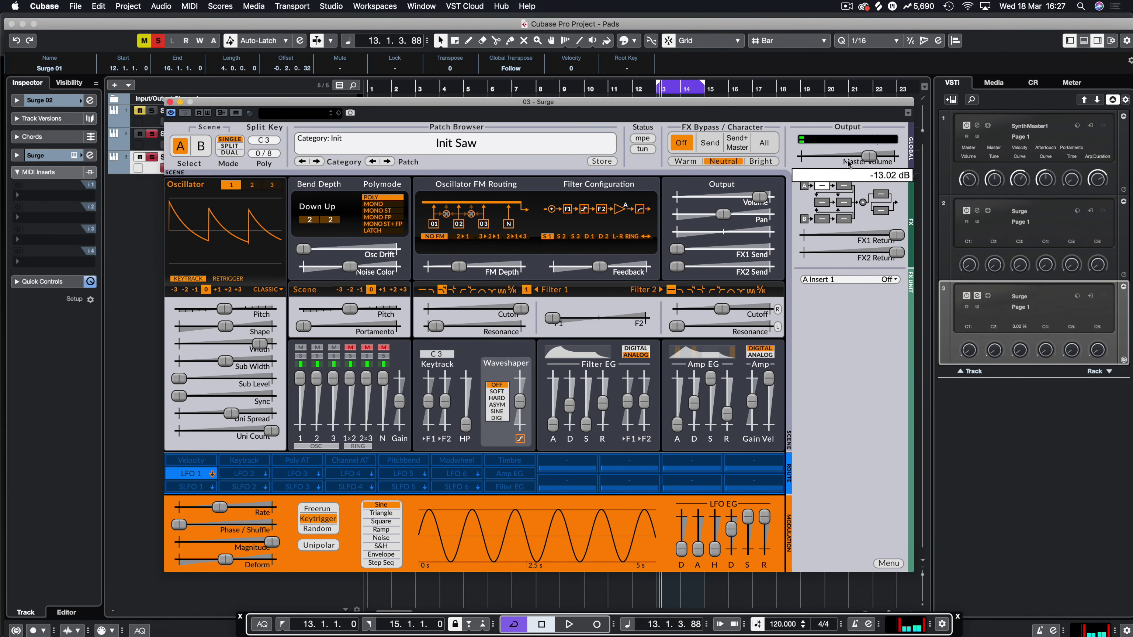
# Play the loop while lowering the synth's master volume and bringing filter 1's cutoff down to mid-range
pyautogui.press('space')
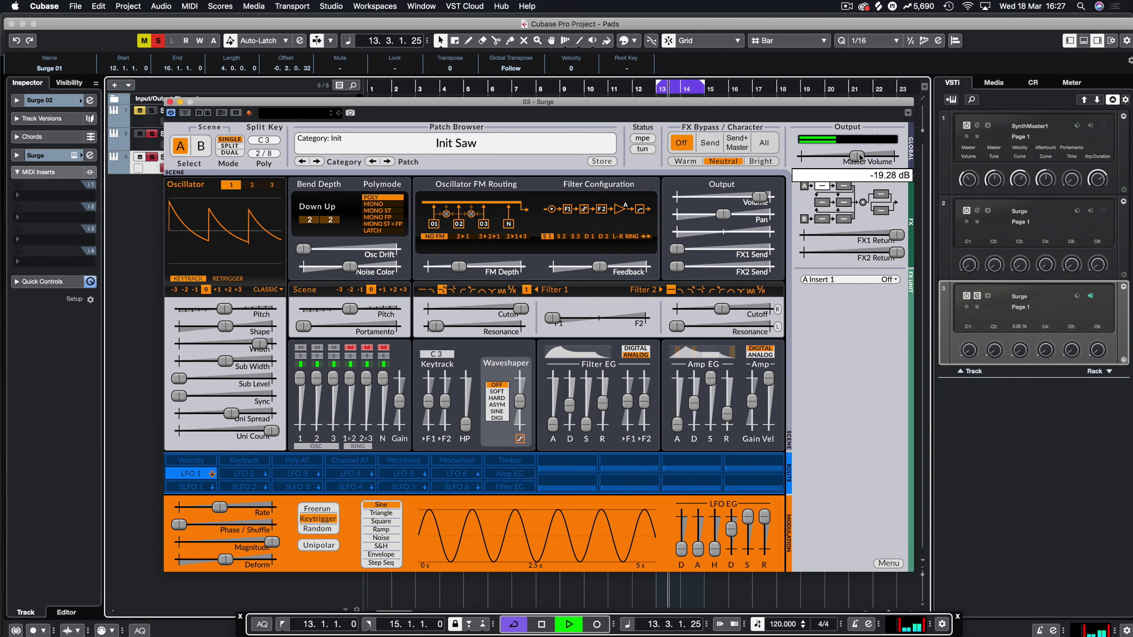
pyautogui.moveTo(520, 309); pyautogui.dragTo(373, 360)
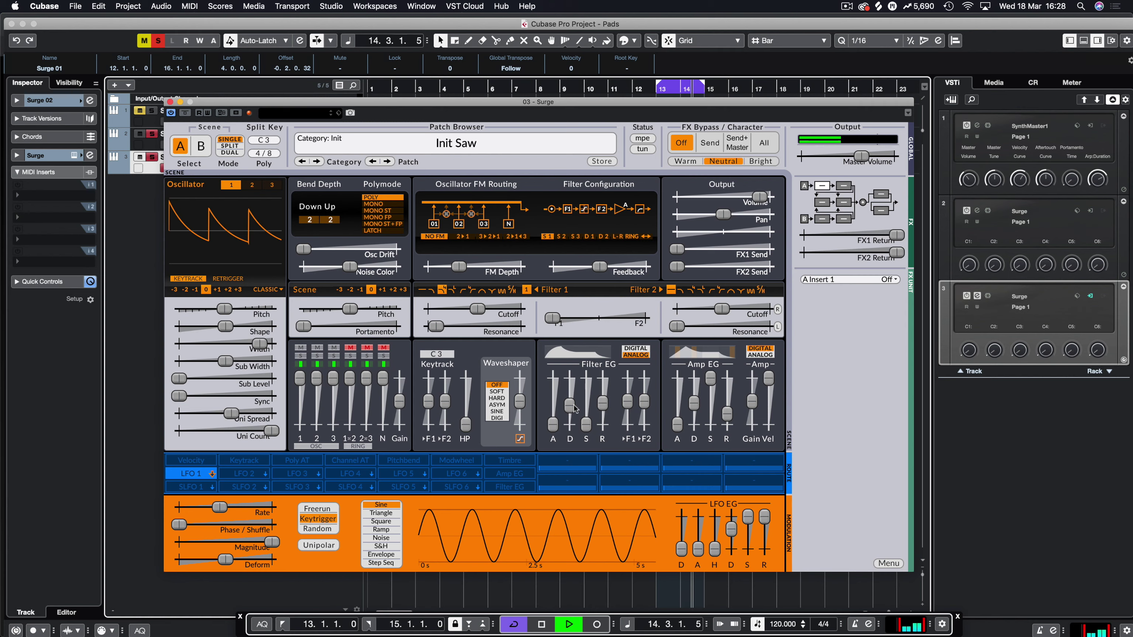
# Shape the filter EG with short decay and release and low sustain, then raise filter 1's envelope amount and keytracking
pyautogui.moveTo(572, 407)
pyautogui.mouseDown()
pyautogui.moveTo(588, 419)
pyautogui.moveTo(569, 422)
pyautogui.mouseUp()
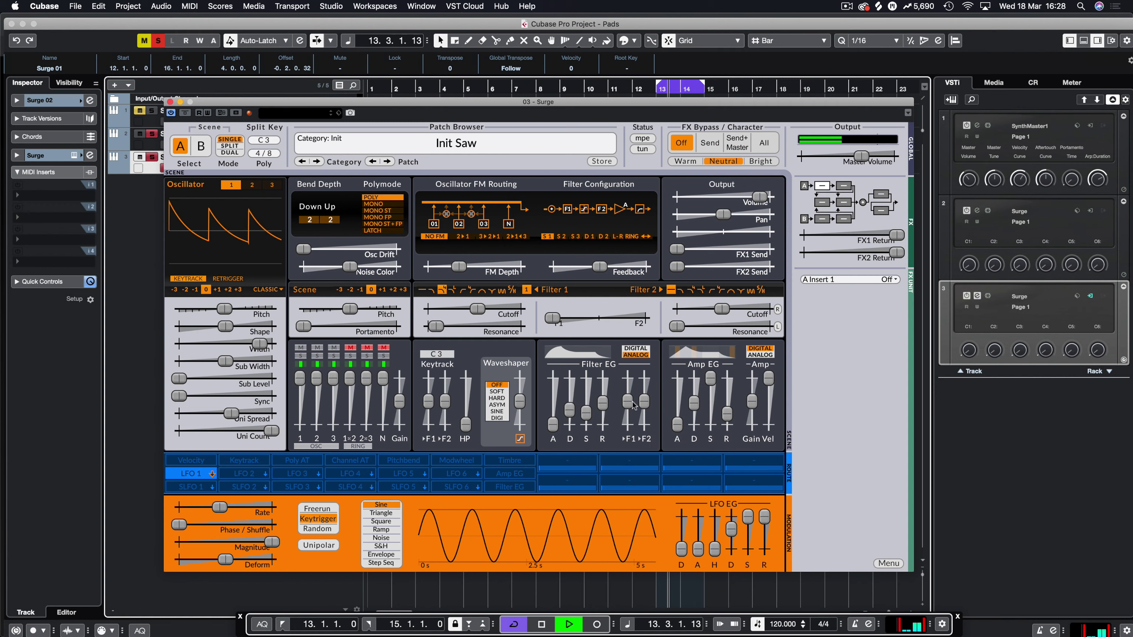
pyautogui.moveTo(636, 402); pyautogui.dragTo(646, 324)
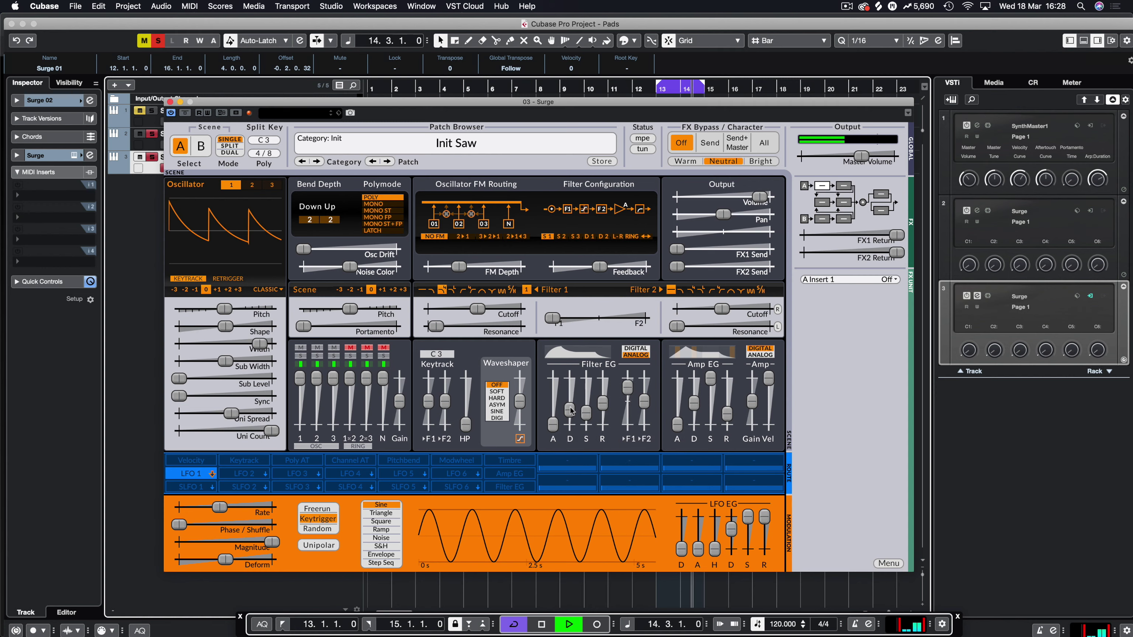
pyautogui.moveTo(570, 410); pyautogui.dragTo(604, 461)
pyautogui.click(585, 418)
pyautogui.moveTo(428, 400); pyautogui.dragTo(450, 366)
pyautogui.moveTo(638, 403); pyautogui.dragTo(639, 450)
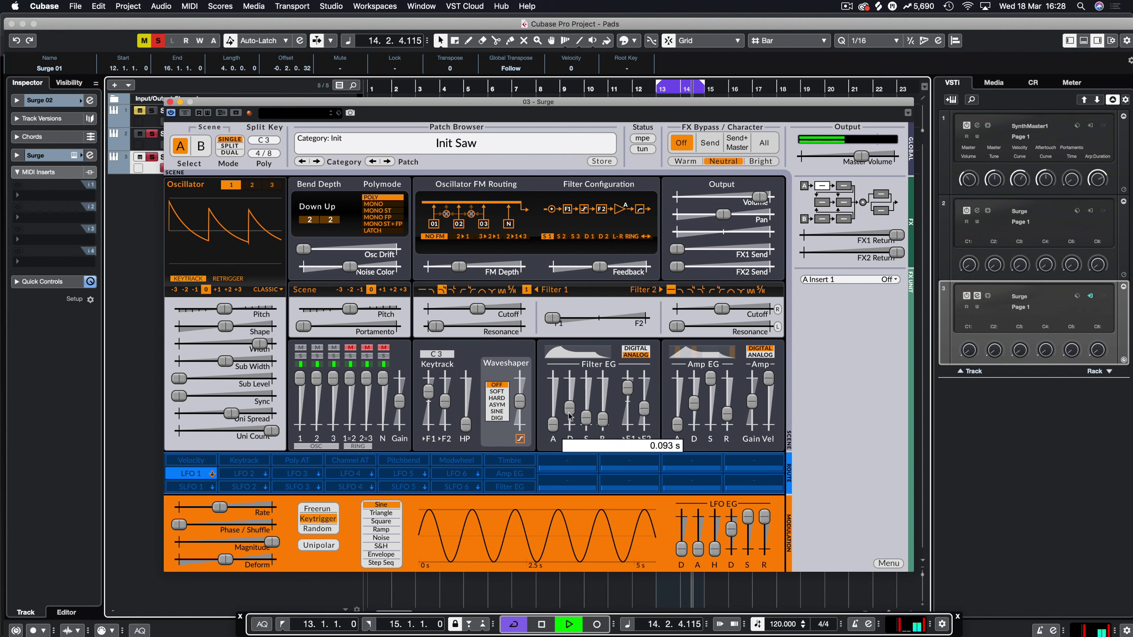
# Lower filter 1's cutoff and envelope amount slightly, and lengthen the filter EG decay to about 0.245 s
pyautogui.moveTo(477, 309); pyautogui.dragTo(474, 309)
pyautogui.moveTo(627, 387); pyautogui.dragTo(627, 415)
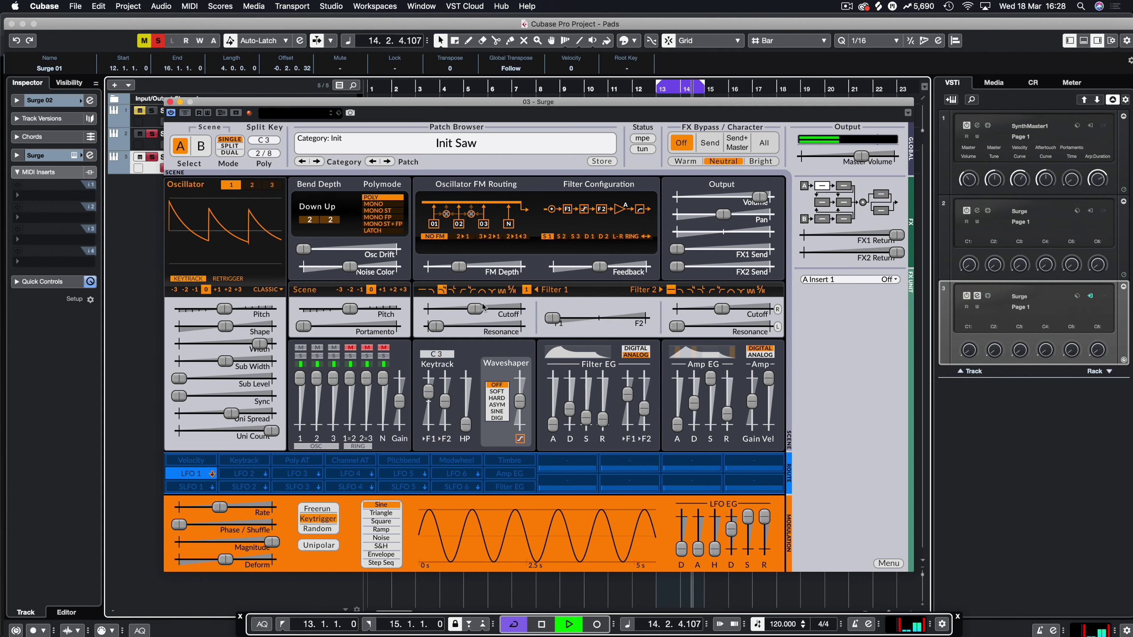
pyautogui.moveTo(475, 309); pyautogui.dragTo(469, 308)
pyautogui.moveTo(570, 408); pyautogui.dragTo(576, 393)
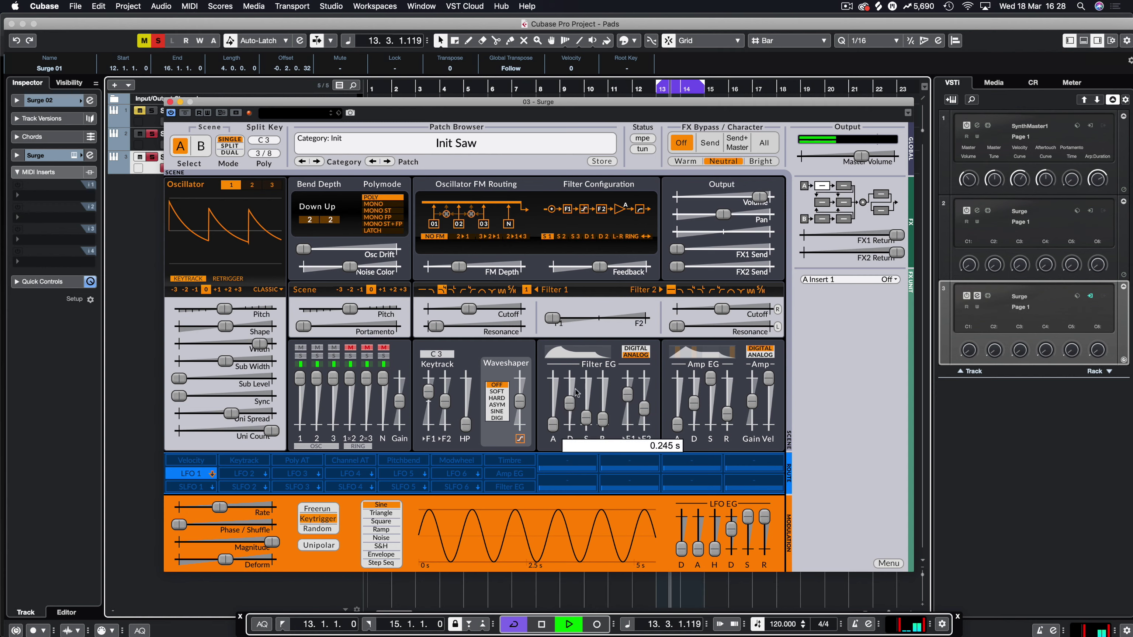
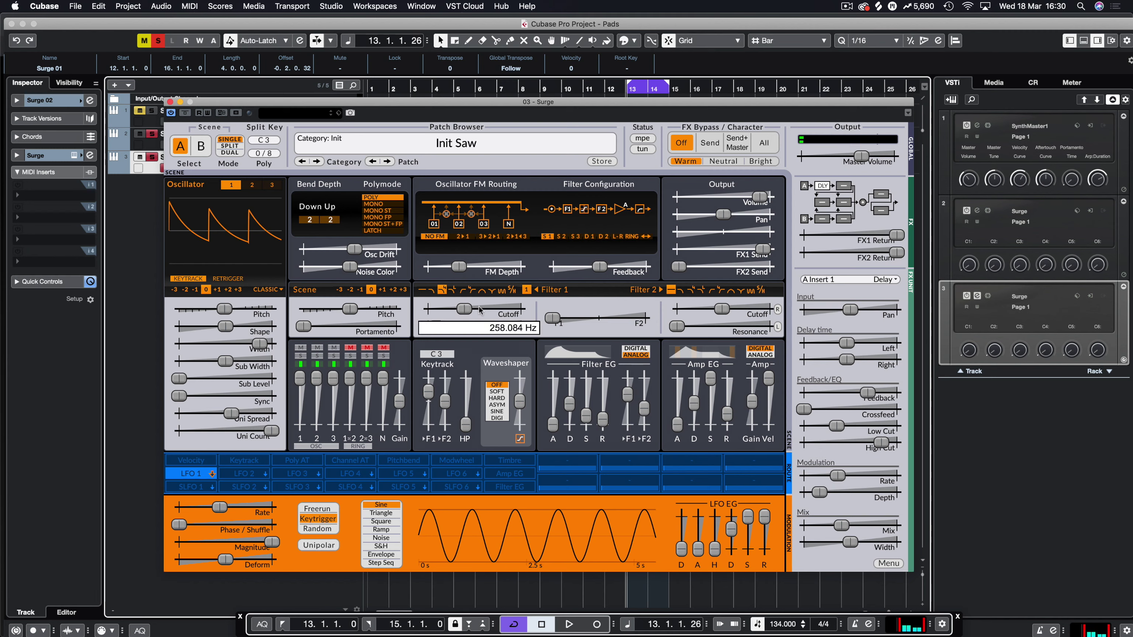
# Load the Long 2 reverb preset into effect slot A Insert 2
pyautogui.click(844, 185)
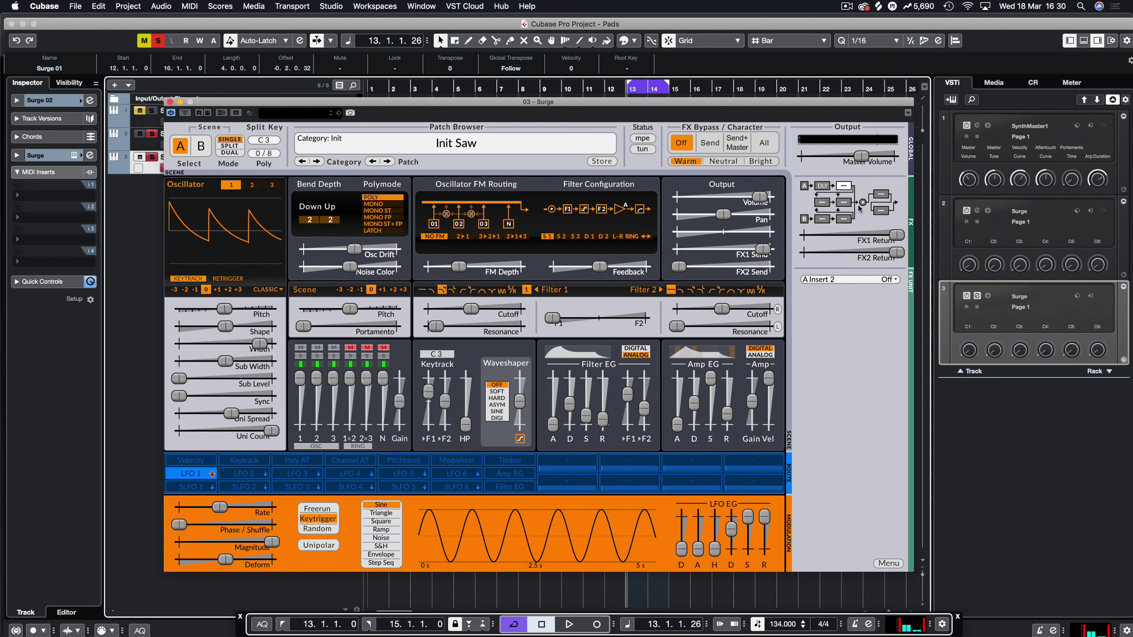
pyautogui.click(830, 278)
pyautogui.moveTo(839, 310)
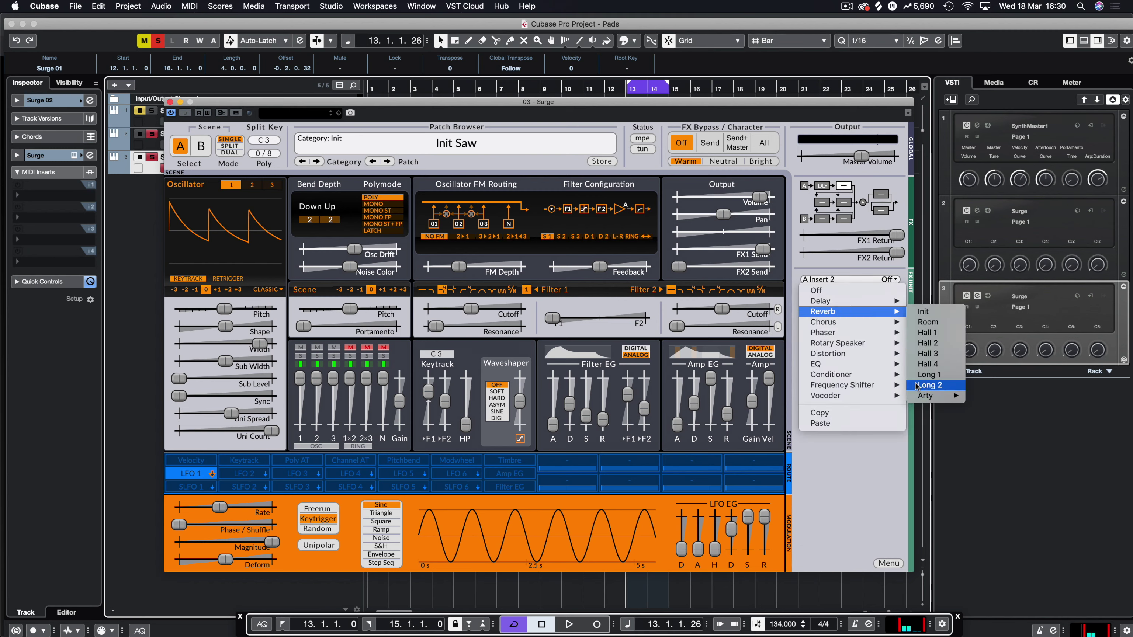
pyautogui.moveTo(888, 302)
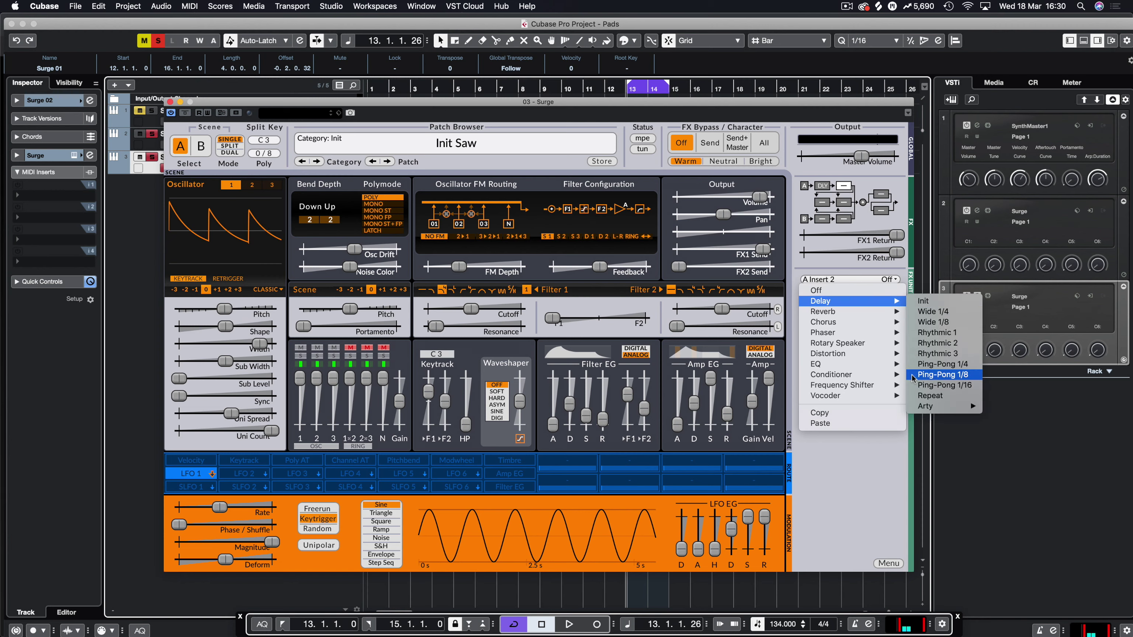
pyautogui.click(940, 384)
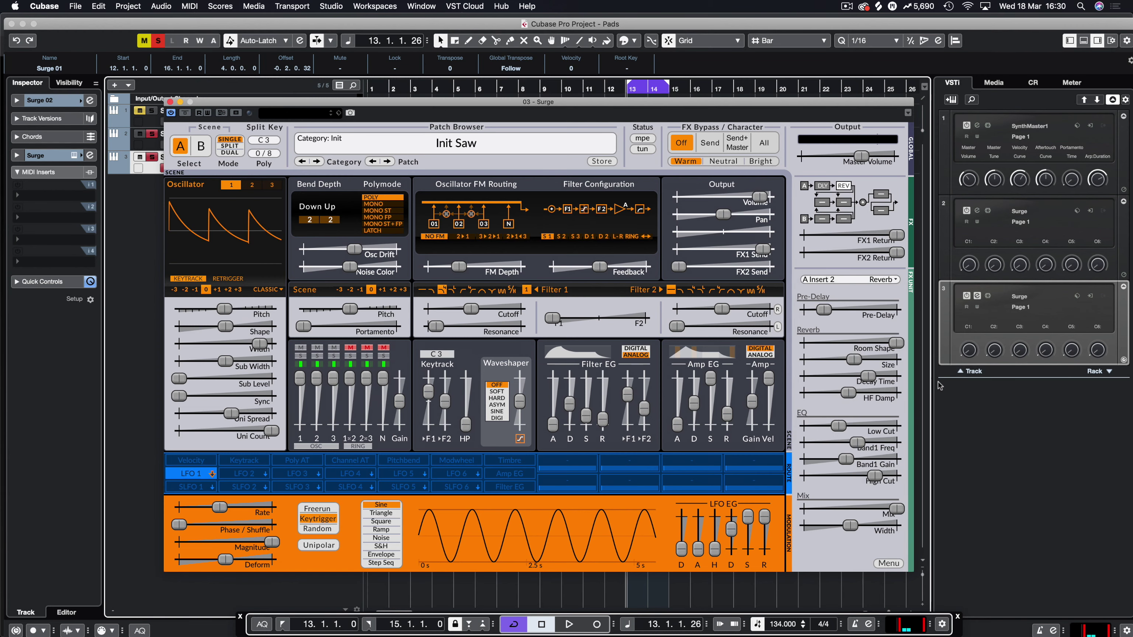
# Reduce the reverb's pre-delay to minimum, increase its size and low cut, and bring its mix down below halfway
pyautogui.moveTo(822, 309); pyautogui.dragTo(804, 309)
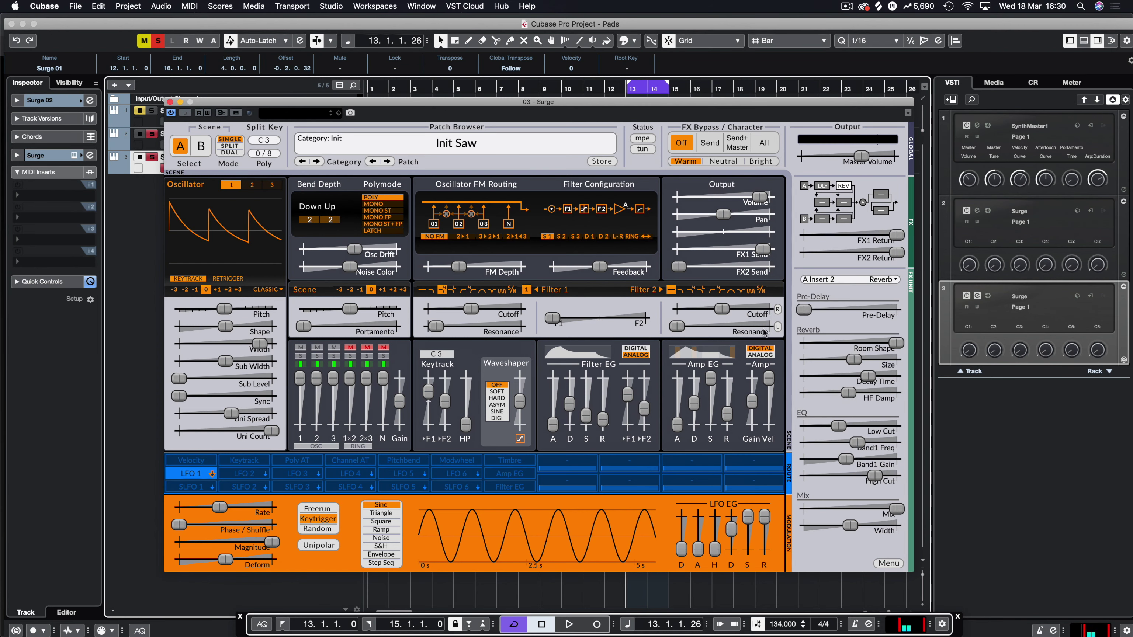
pyautogui.moveTo(853, 359); pyautogui.dragTo(870, 359)
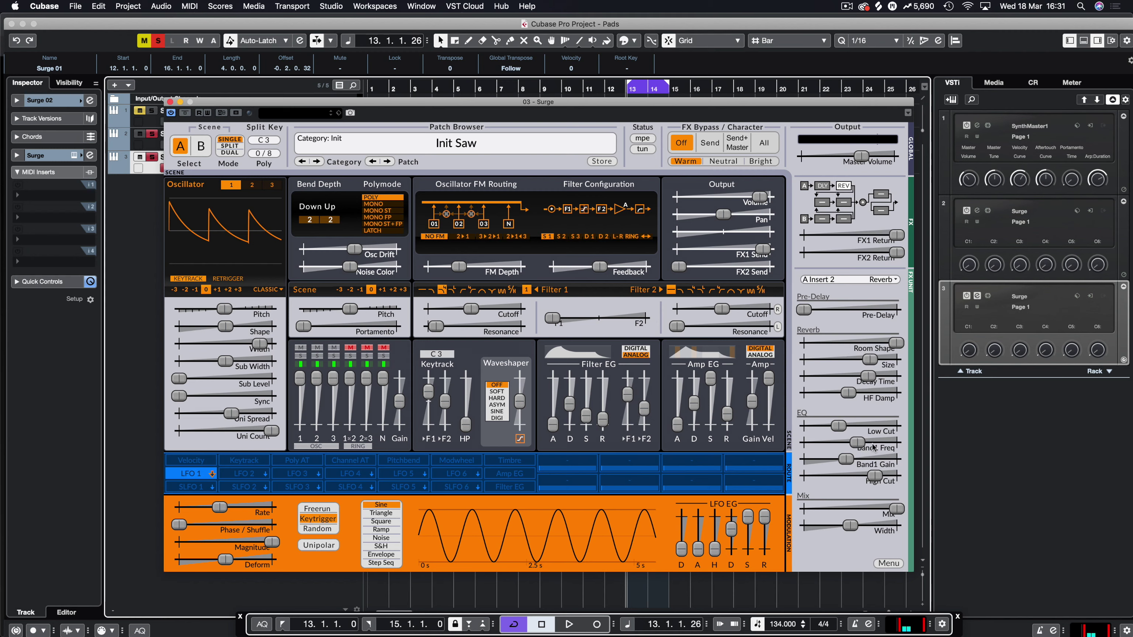
pyautogui.moveTo(842, 434); pyautogui.dragTo(853, 433)
pyautogui.moveTo(855, 509); pyautogui.dragTo(856, 514)
# Play the loop while lowering the reverb mix further and opening filter 1's cutoff fully, and stop playback
pyautogui.press('space')
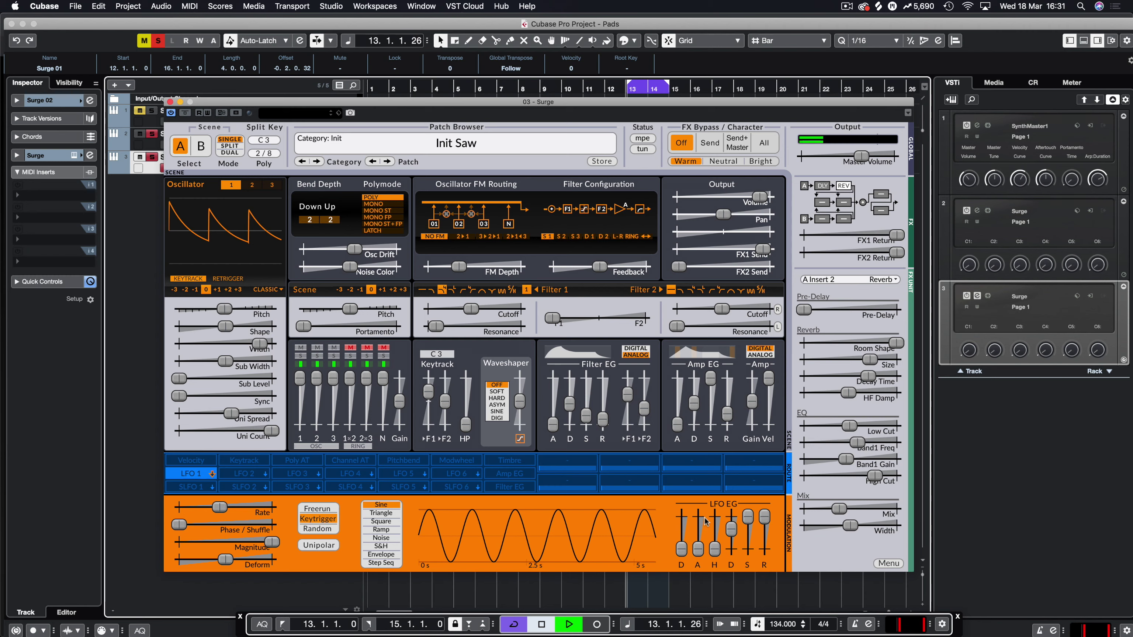
pyautogui.moveTo(833, 511); pyautogui.dragTo(799, 534)
pyautogui.moveTo(470, 309); pyautogui.dragTo(657, 341)
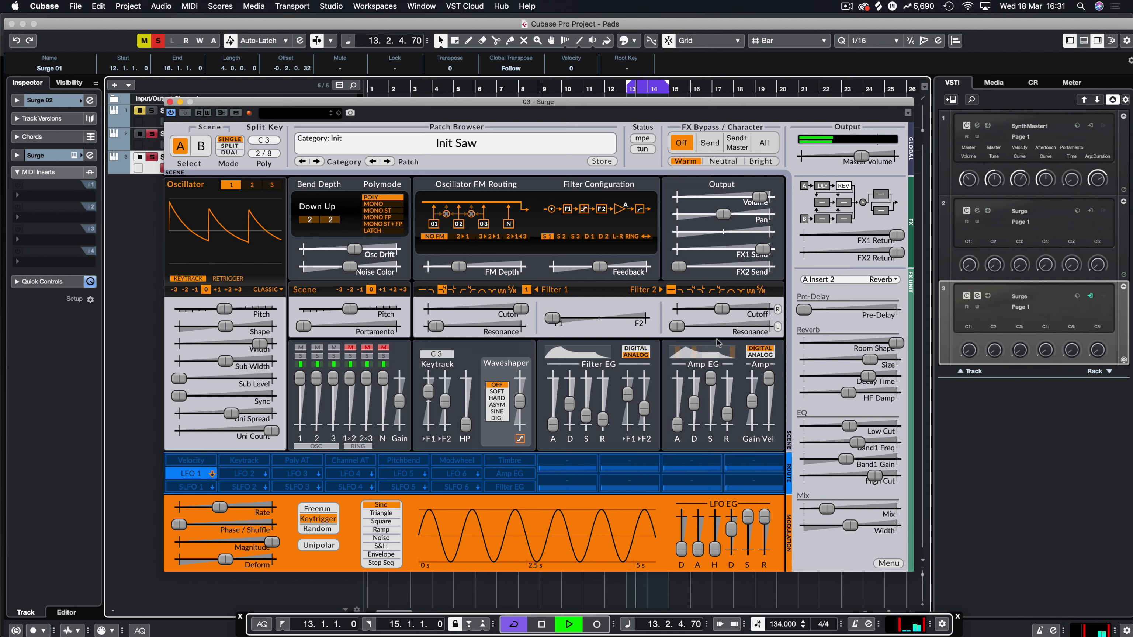
pyautogui.press('space')
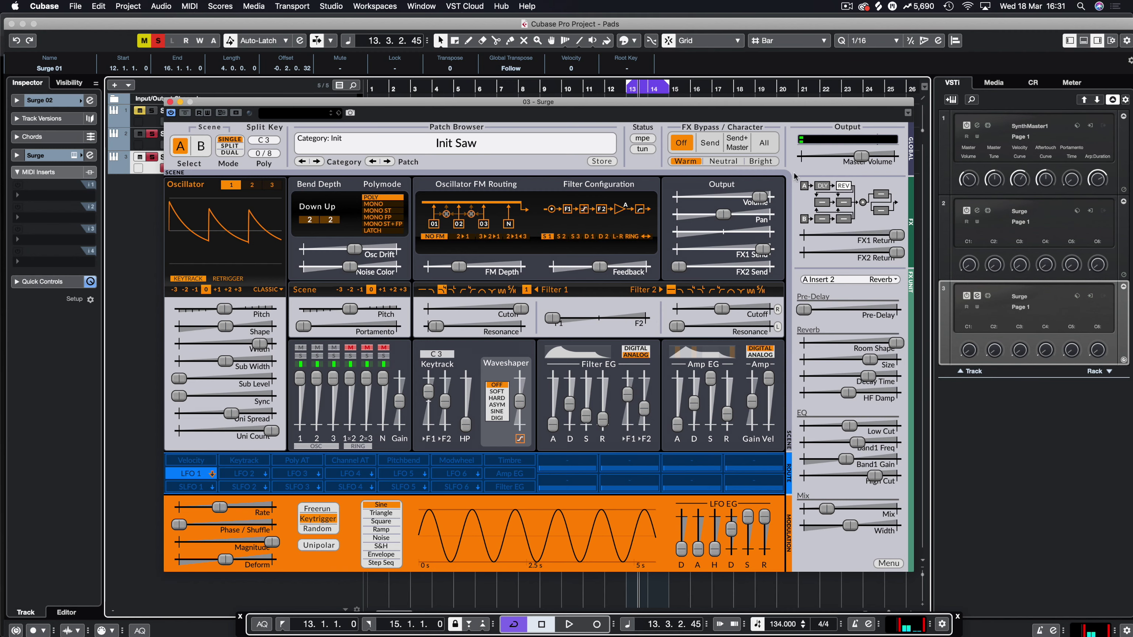
# With playback stopped, compare the wide stereo filter configuration with the S1 and D1 routings, returning to S1
pyautogui.click(843, 219)
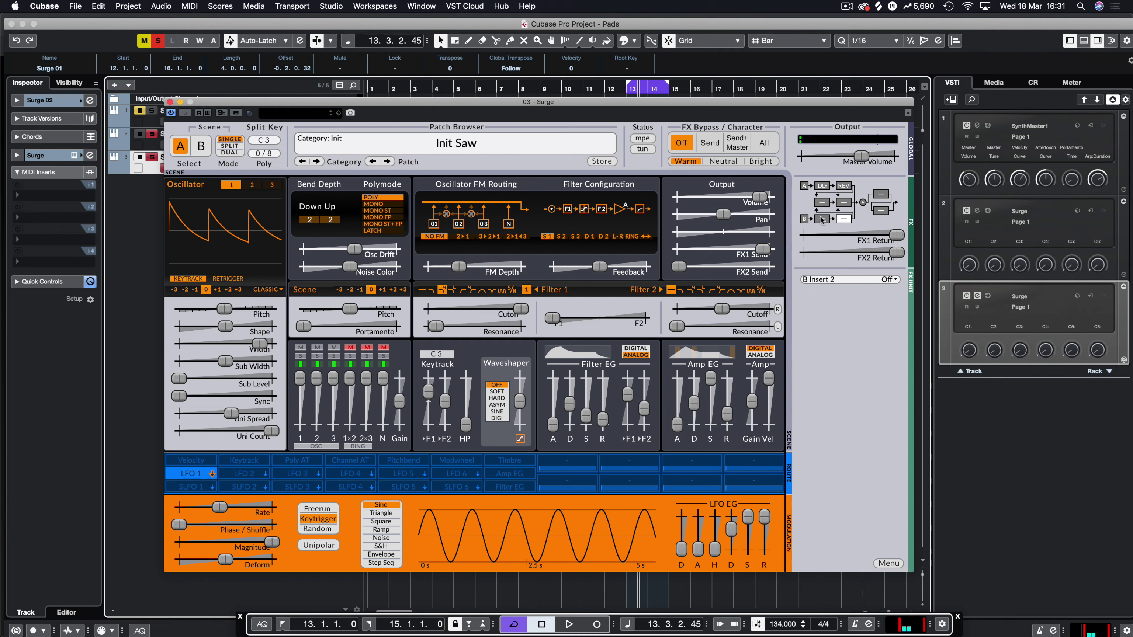
pyautogui.click(826, 187)
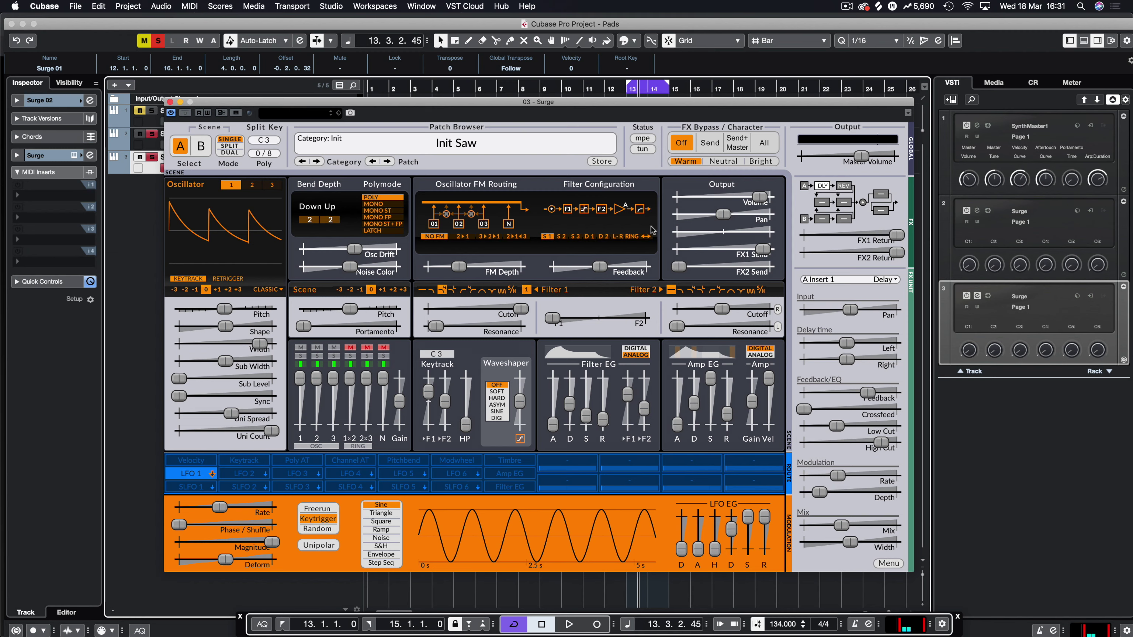
pyautogui.click(646, 236)
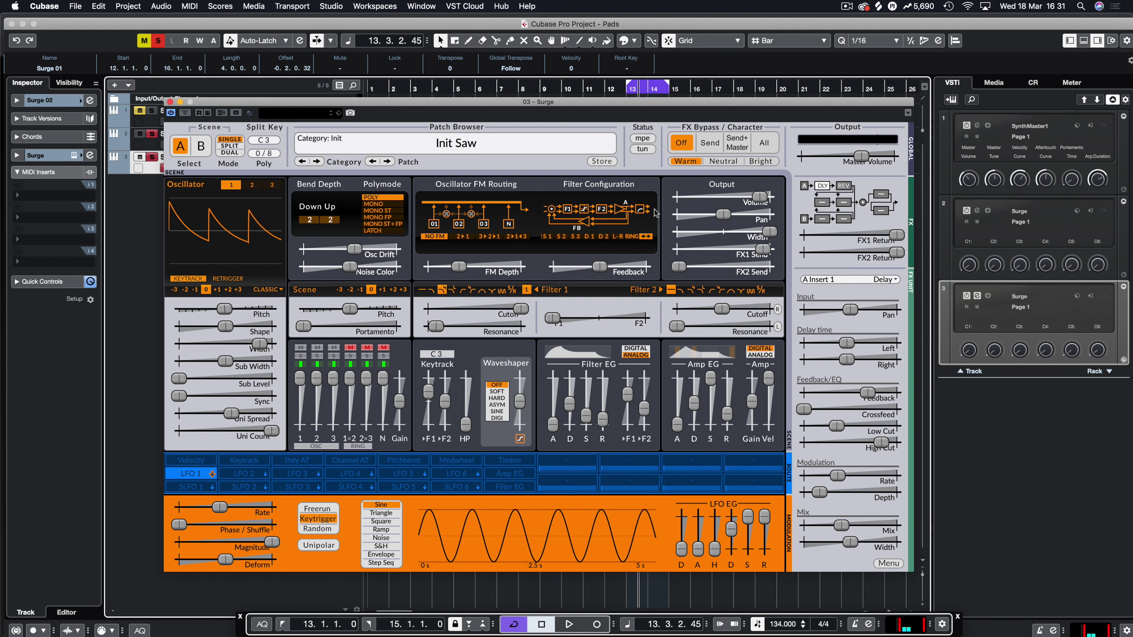
pyautogui.click(551, 236)
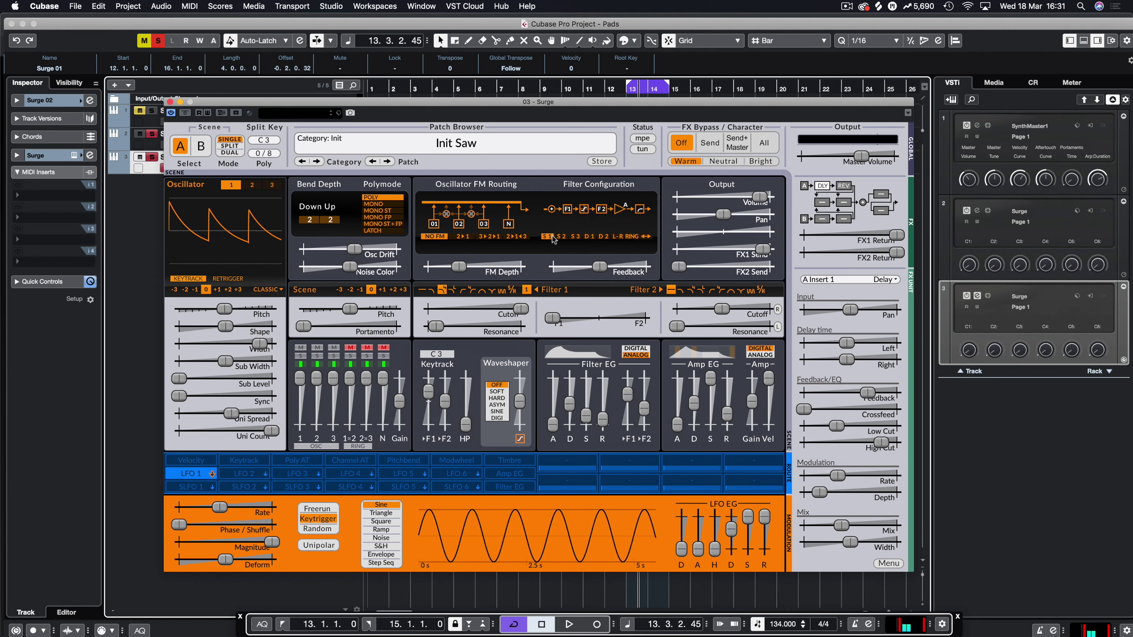
pyautogui.click(589, 236)
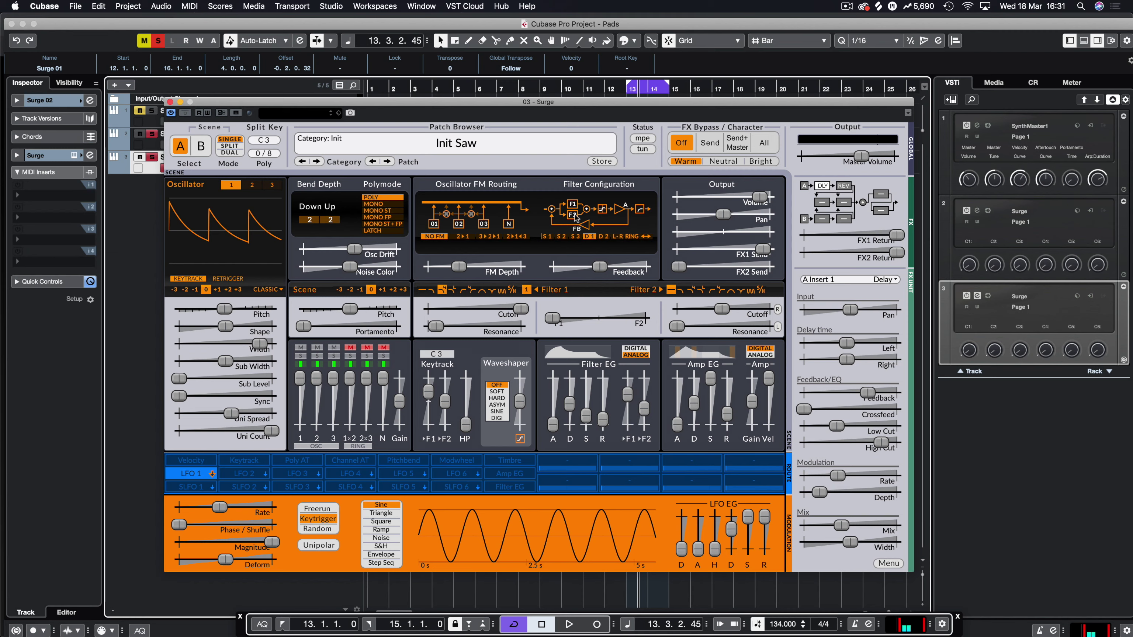
pyautogui.click(548, 236)
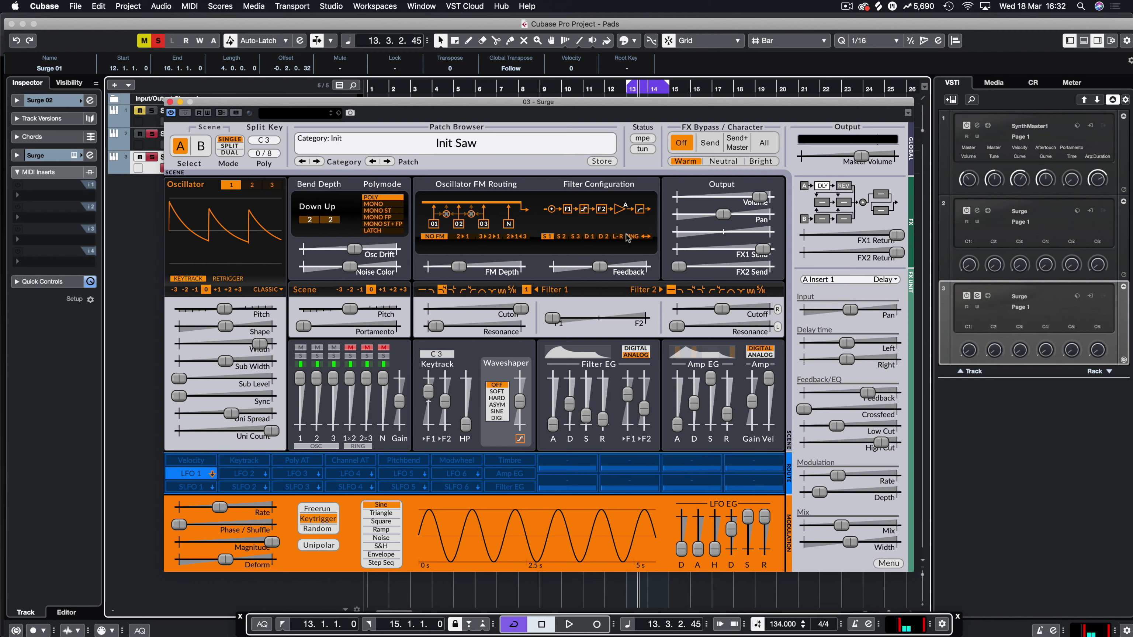
pyautogui.click(645, 236)
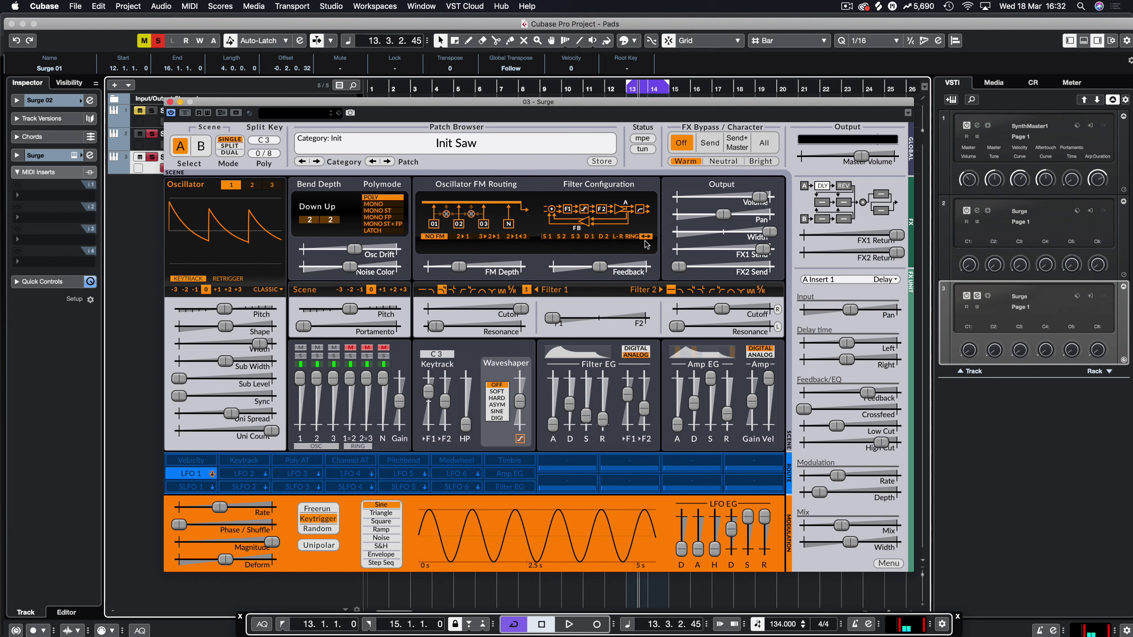
pyautogui.click(555, 235)
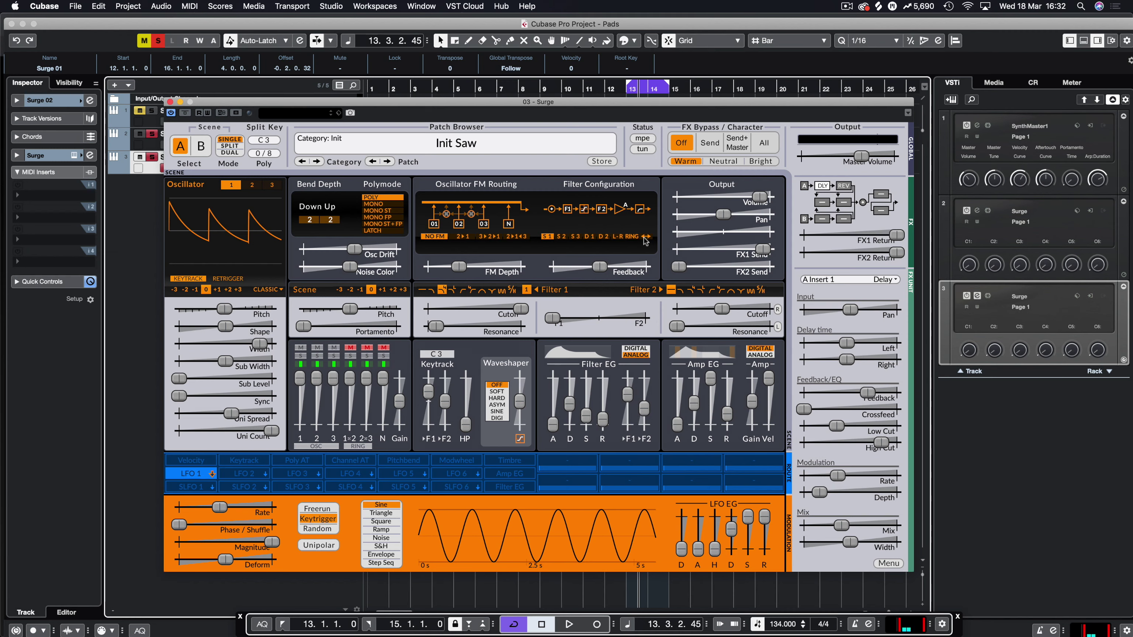
# Play the loop while switching between the S1 and wide filter configurations, keep wide, and stop playback
pyautogui.press('space')
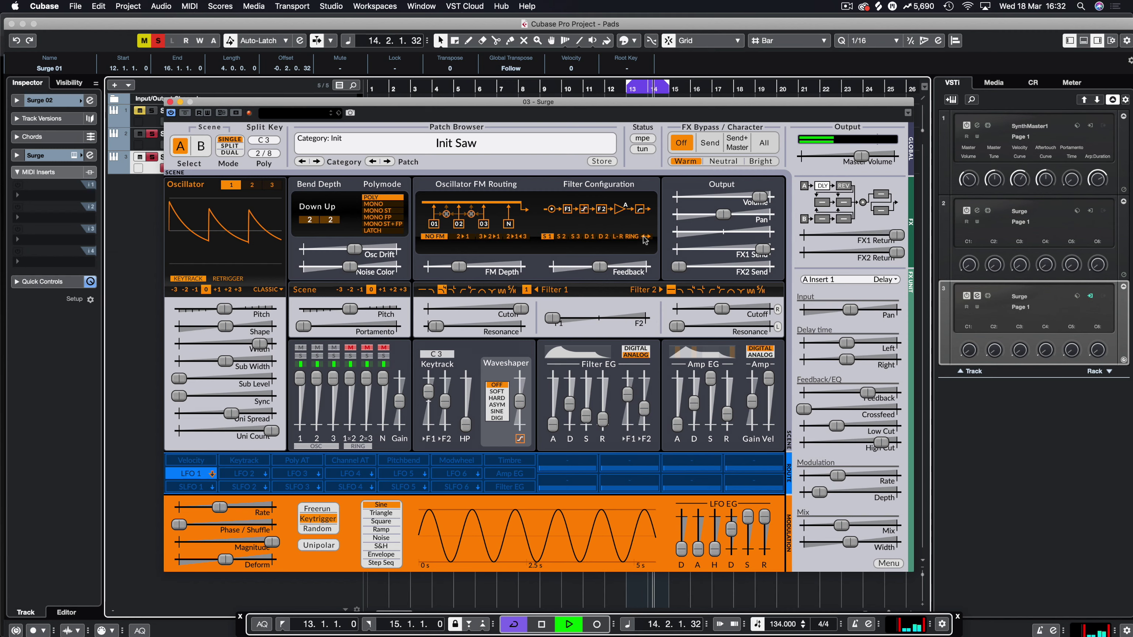
pyautogui.click(645, 236)
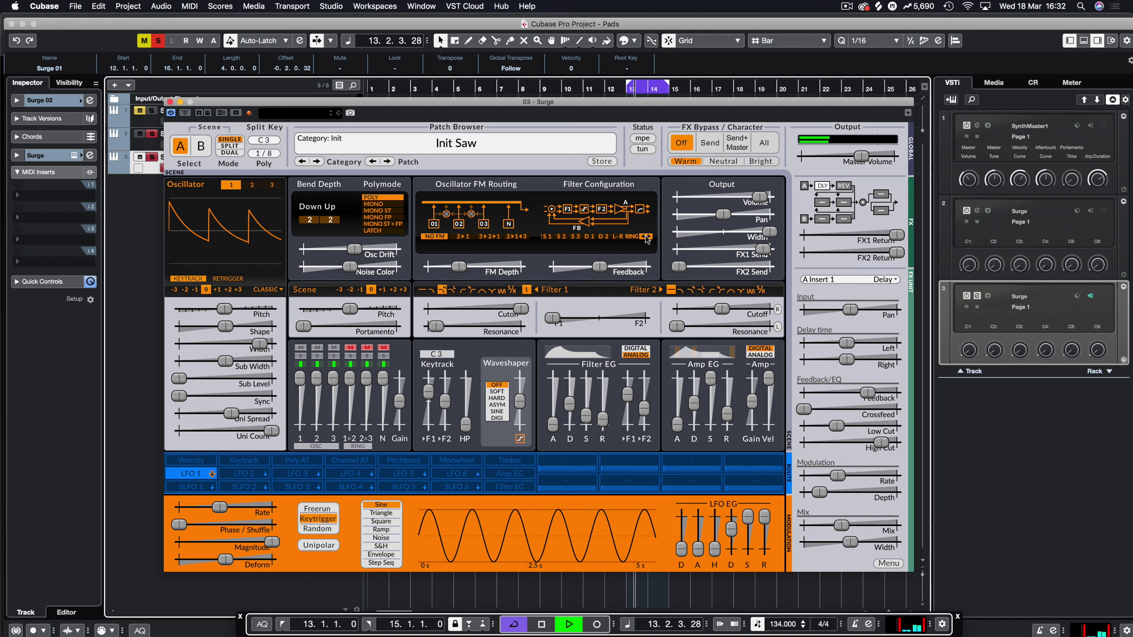
pyautogui.click(548, 237)
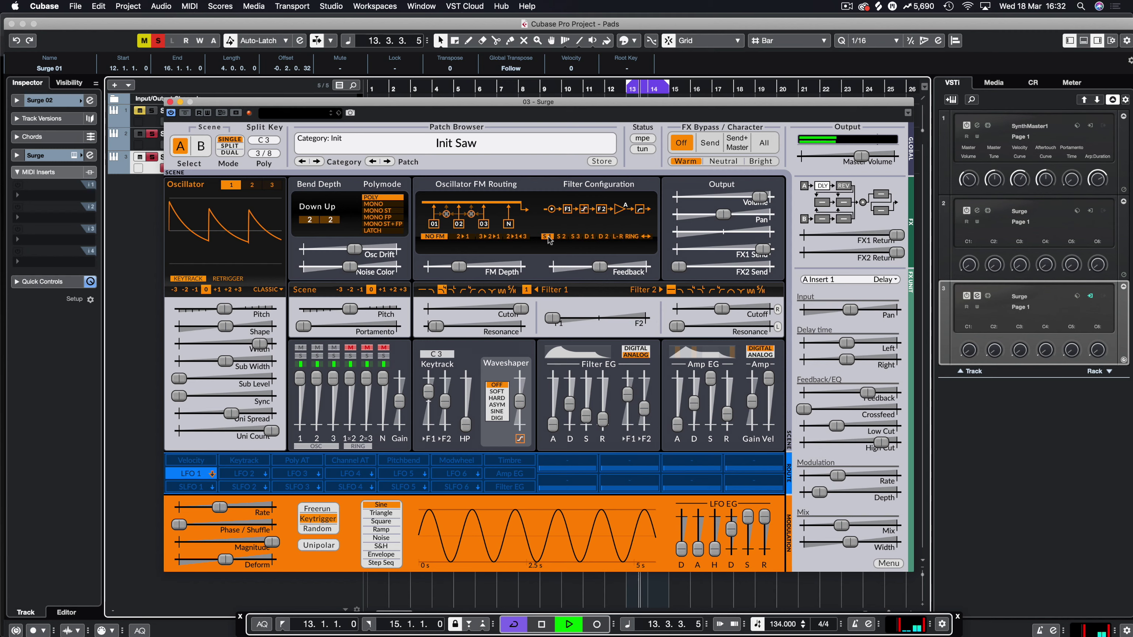
pyautogui.click(645, 238)
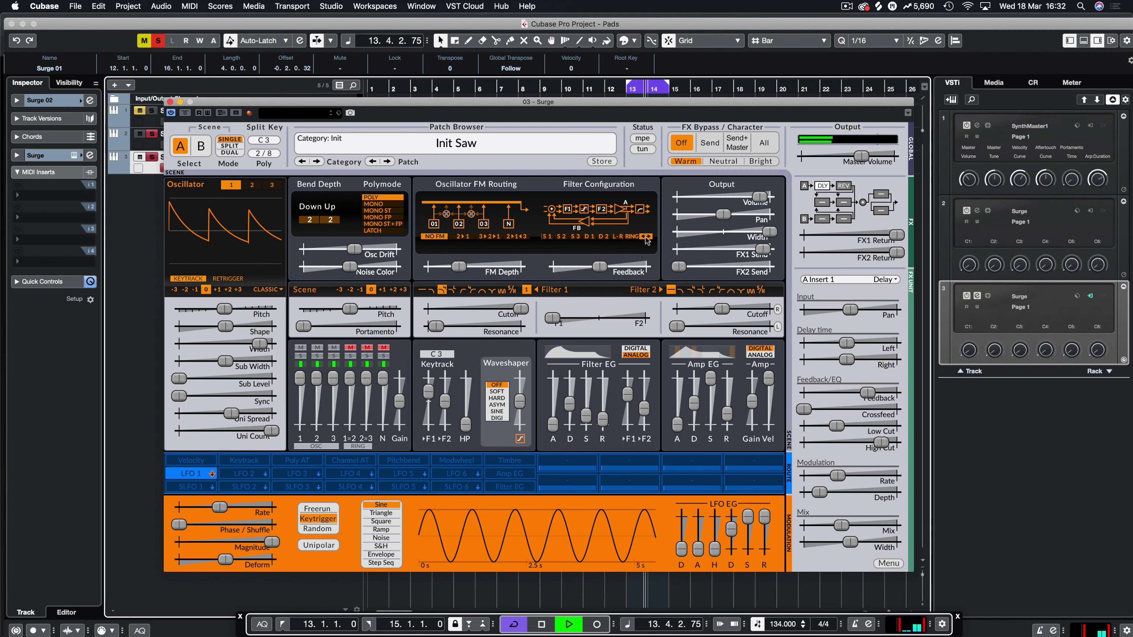
pyautogui.press('space')
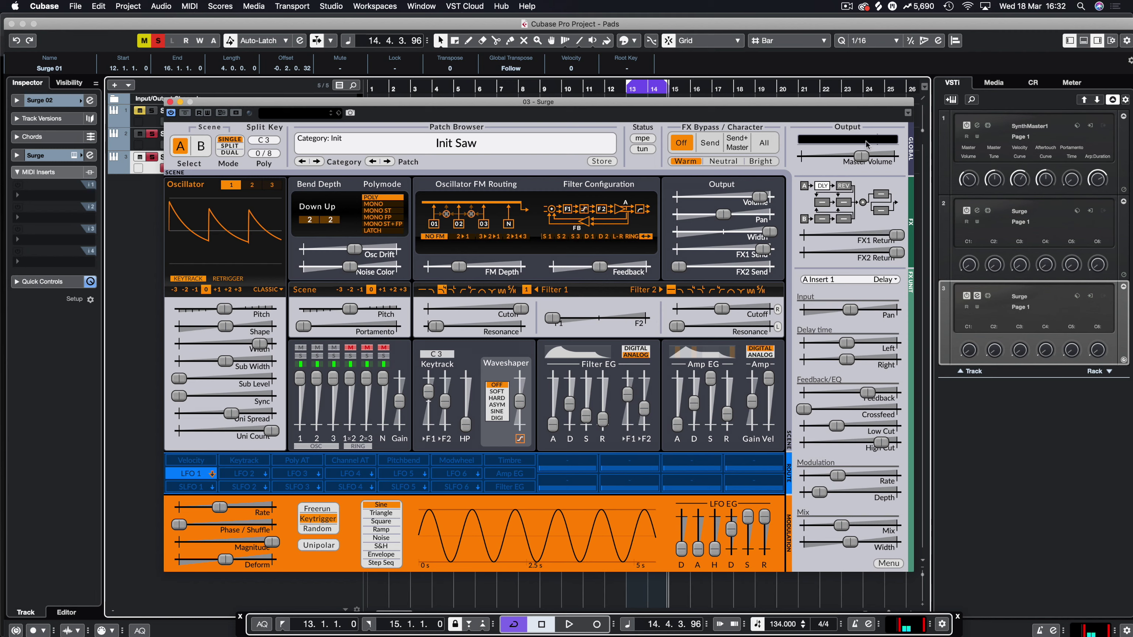
# Raise the synth's master volume slightly and play the loop while sweeping filter 1's cutoff, ending fully open
pyautogui.scroll(2, 893, 163)
pyautogui.press('space')
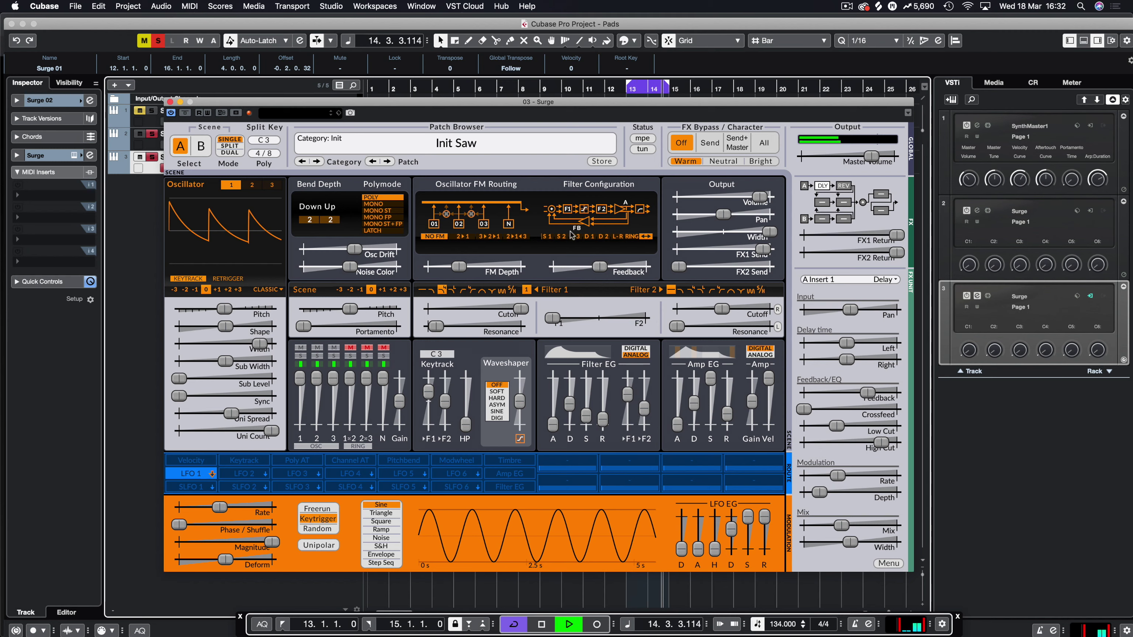
pyautogui.moveTo(517, 311)
pyautogui.moveTo(517, 311); pyautogui.dragTo(663, 47)
pyautogui.press('space')
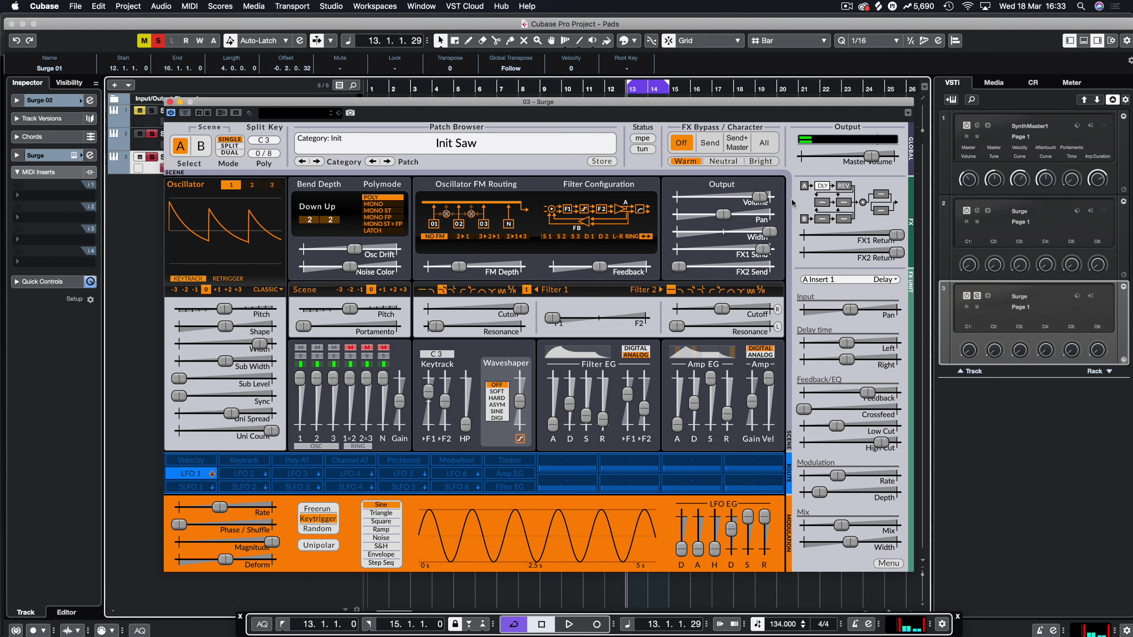
# Load the Mid Cut EQ preset into Send FX 1 and raise the scene's FX1 send level to maximum
pyautogui.click(824, 202)
pyautogui.click(836, 280)
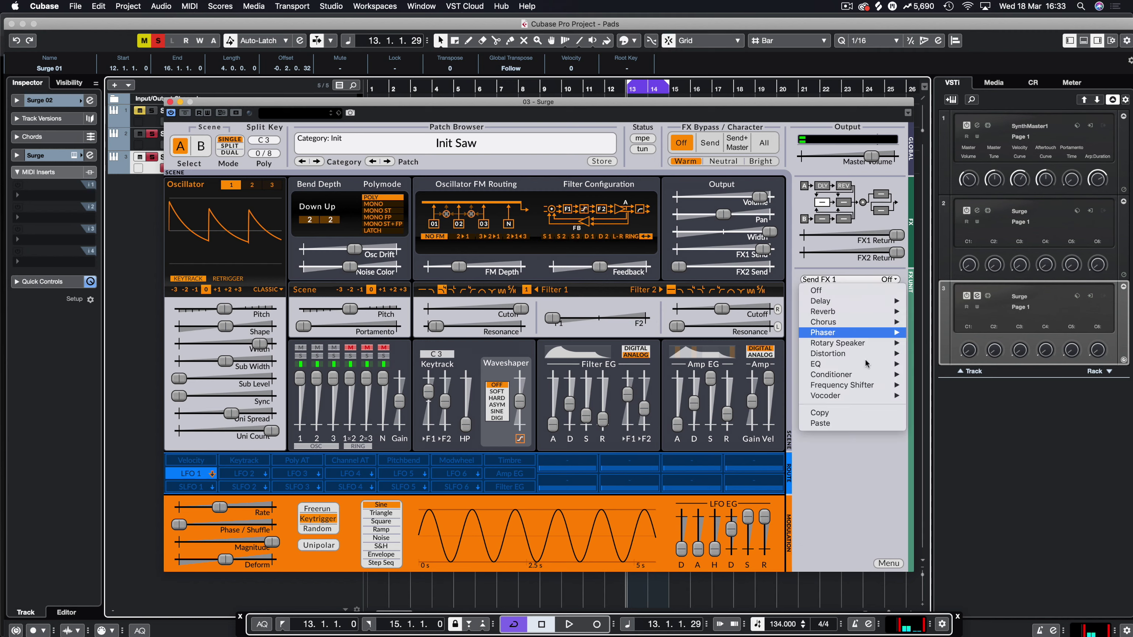
pyautogui.click(852, 452)
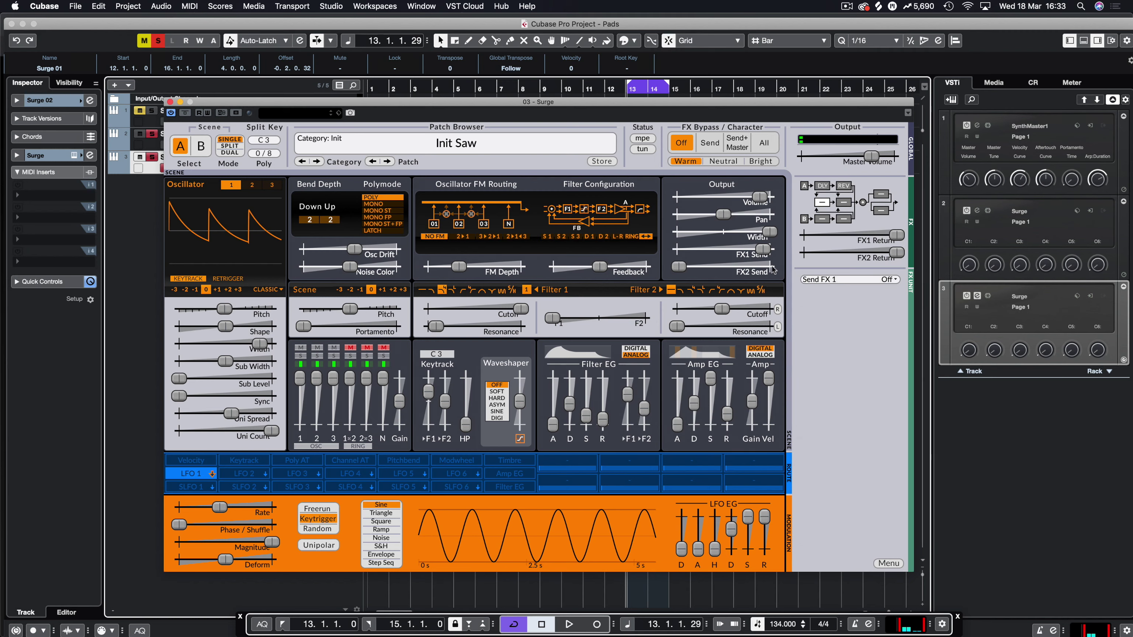
pyautogui.click(770, 250)
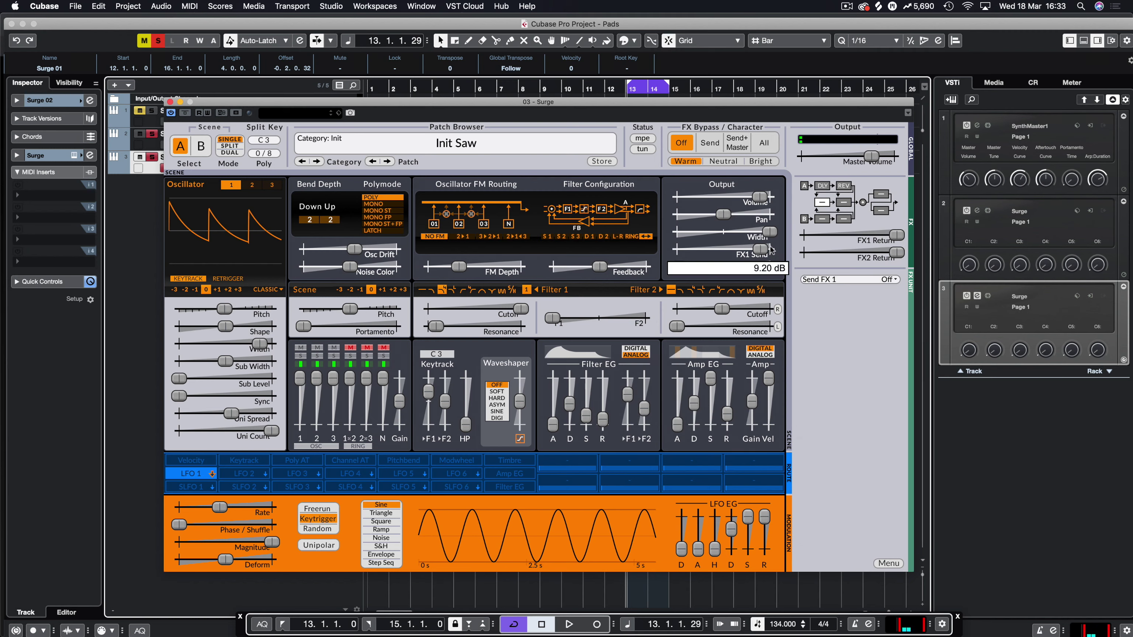
pyautogui.click(844, 280)
pyautogui.moveTo(859, 363)
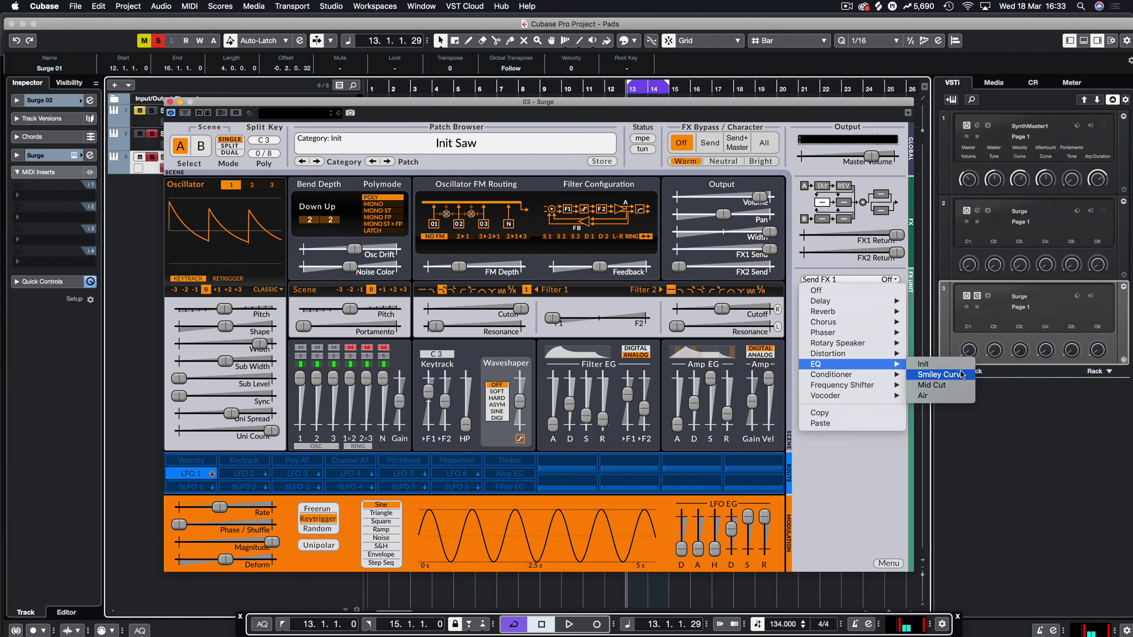
pyautogui.click(938, 388)
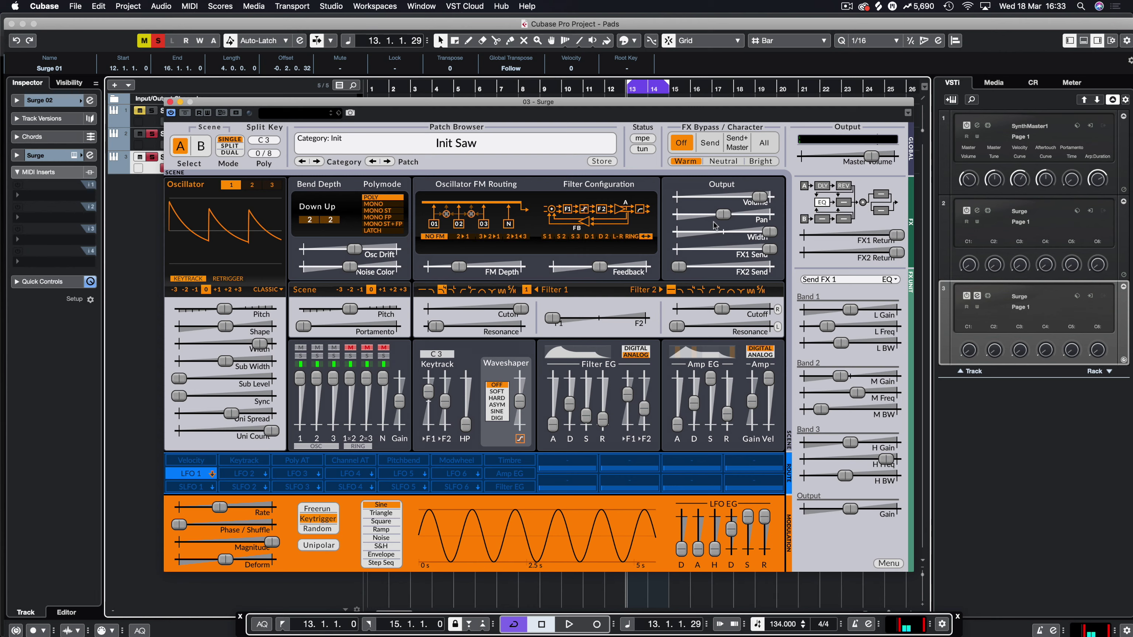
# Play the loop while lowering the scene's FX1 send to its minimum, and stop playback
pyautogui.press('space')
pyautogui.moveTo(769, 249); pyautogui.dragTo(512, 285)
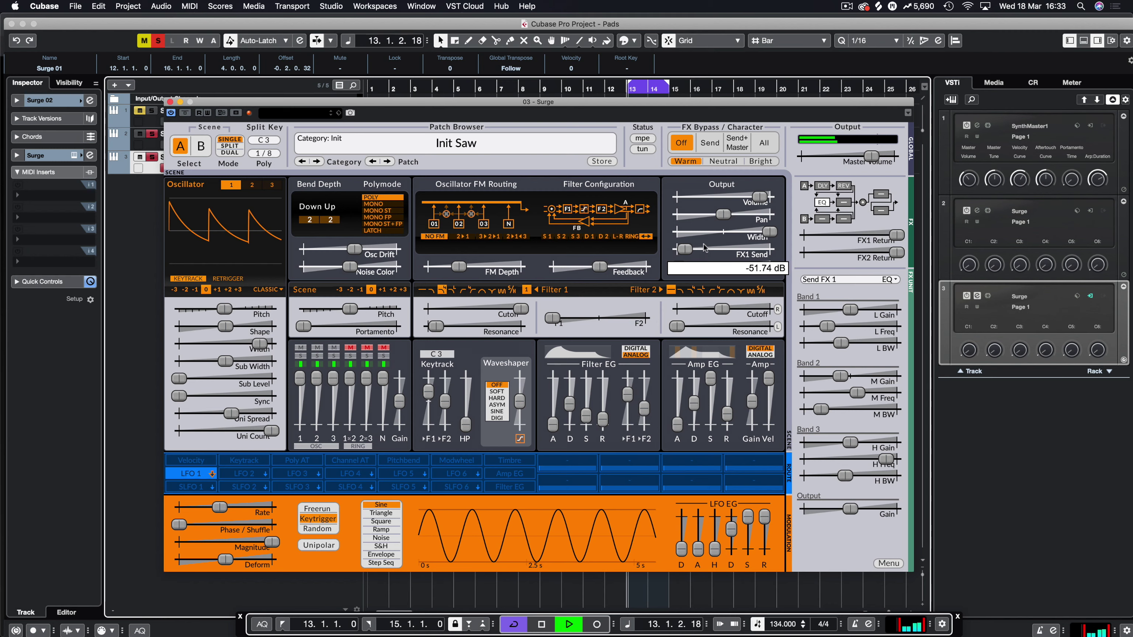
pyautogui.moveTo(694, 250); pyautogui.dragTo(633, 270)
pyautogui.press('space')
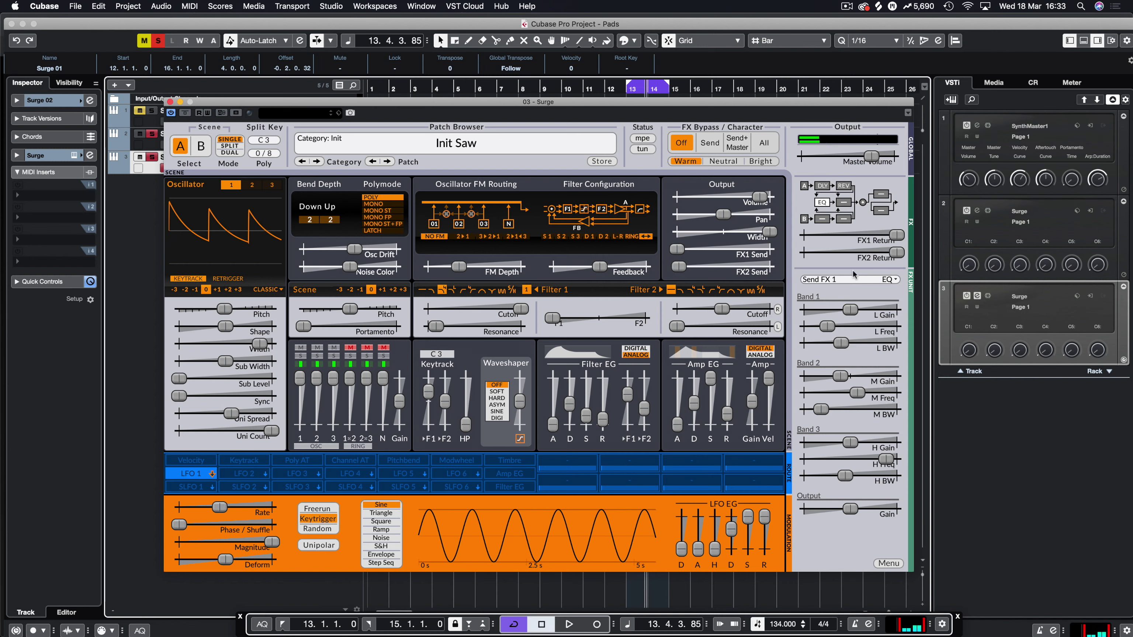
# Load the Air EQ preset into Send FX 1 and raise the FX1 send to about halfway during loop playback, stopping at the end
pyautogui.click(887, 280)
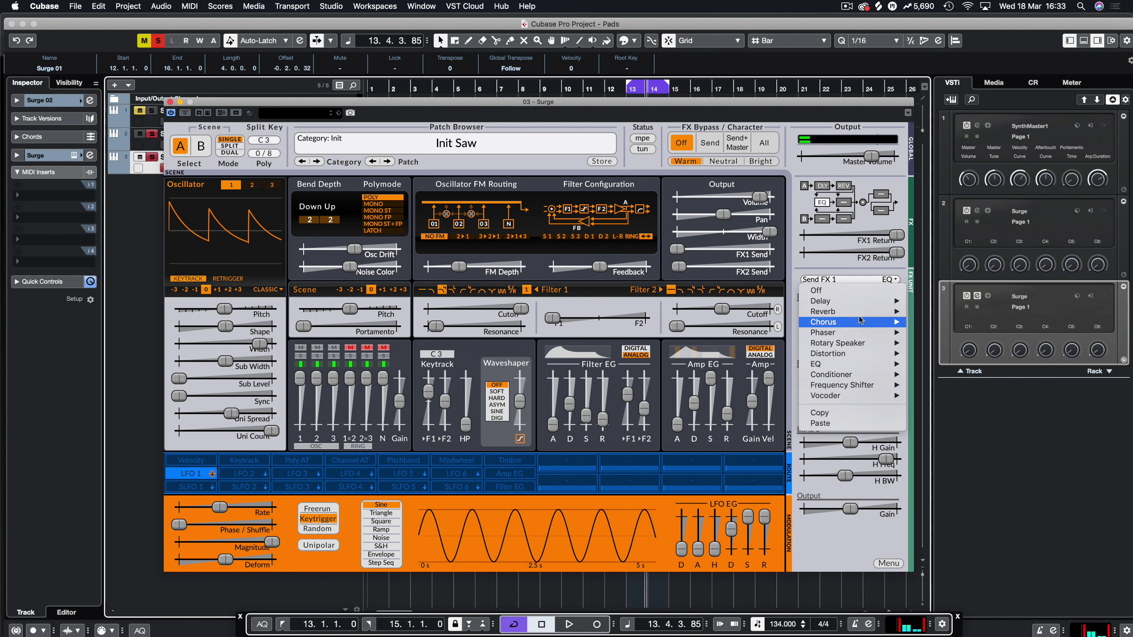
pyautogui.moveTo(850, 371)
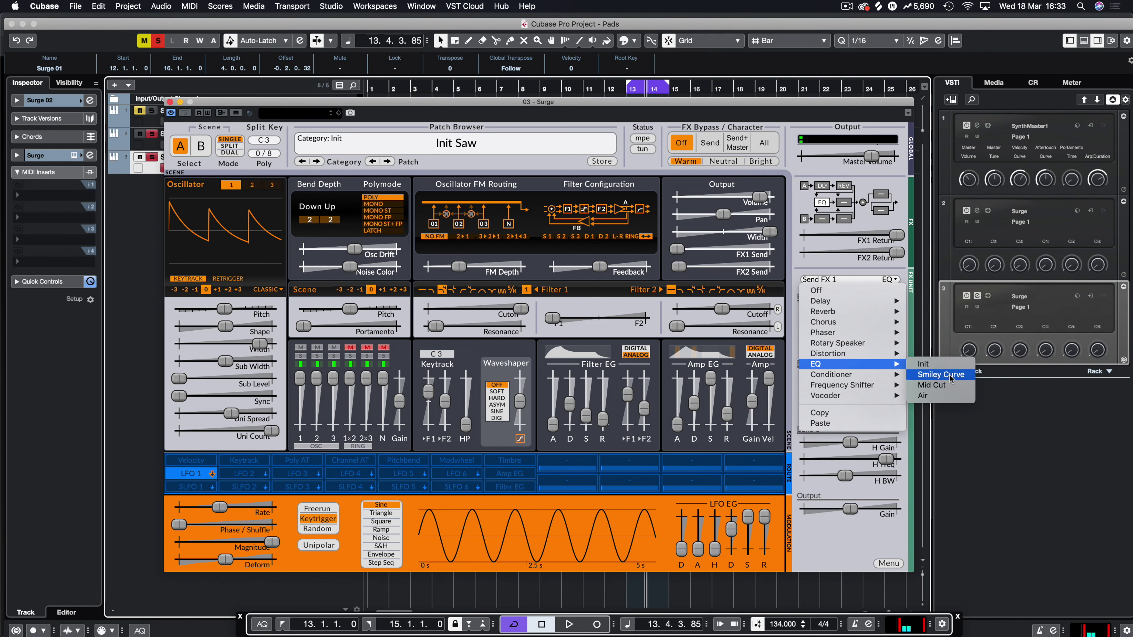
pyautogui.click(928, 396)
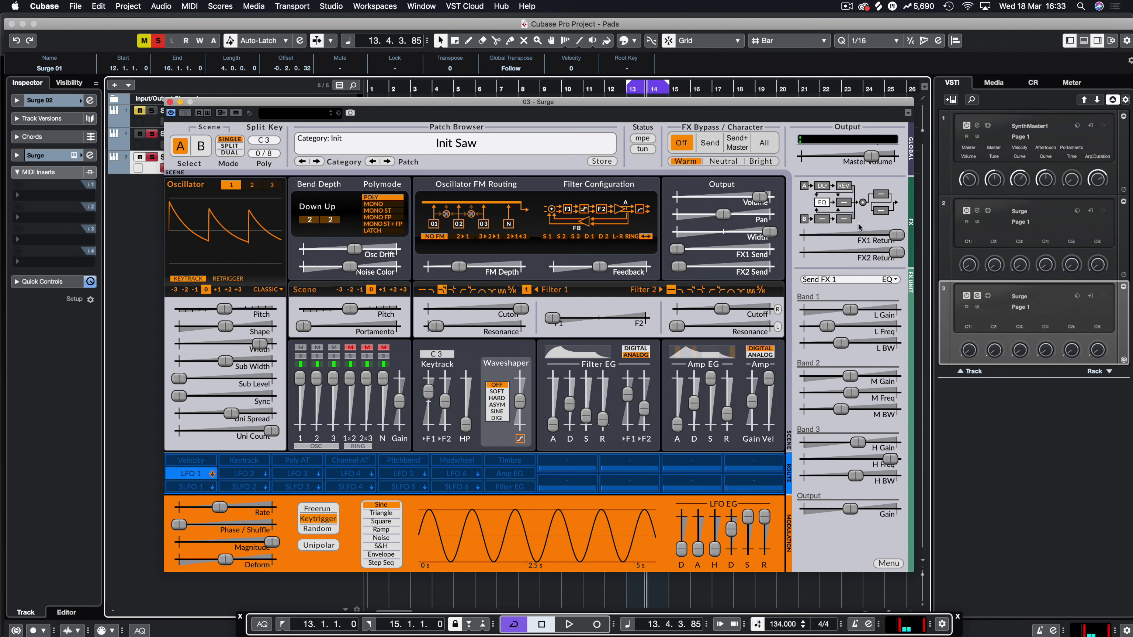
pyautogui.press('space')
pyautogui.moveTo(677, 250); pyautogui.dragTo(856, 259)
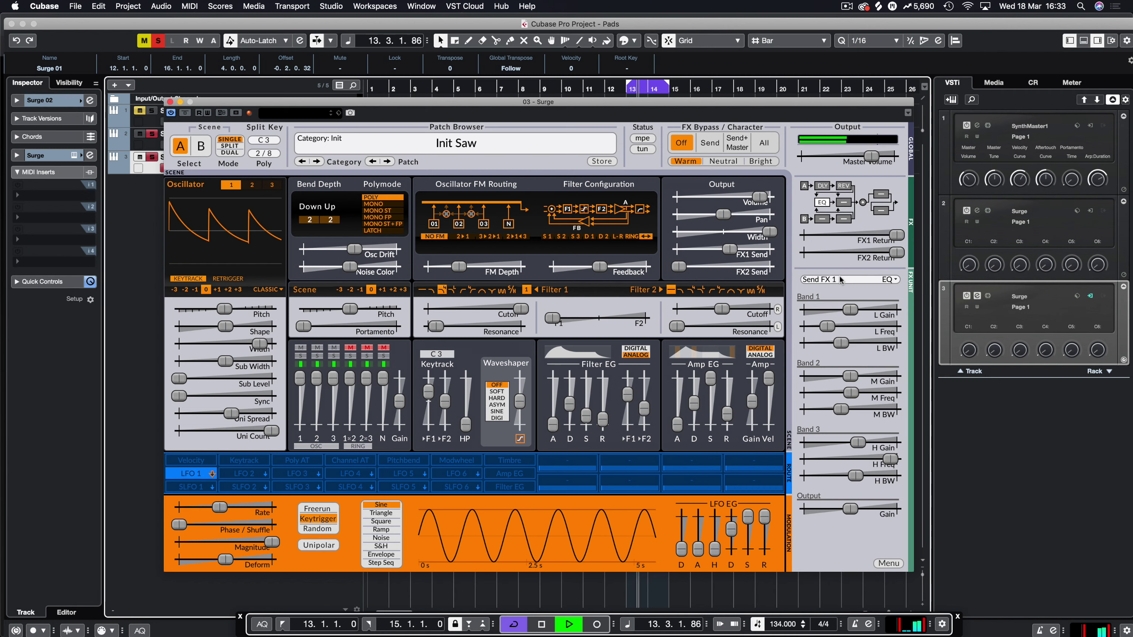
pyautogui.press('space')
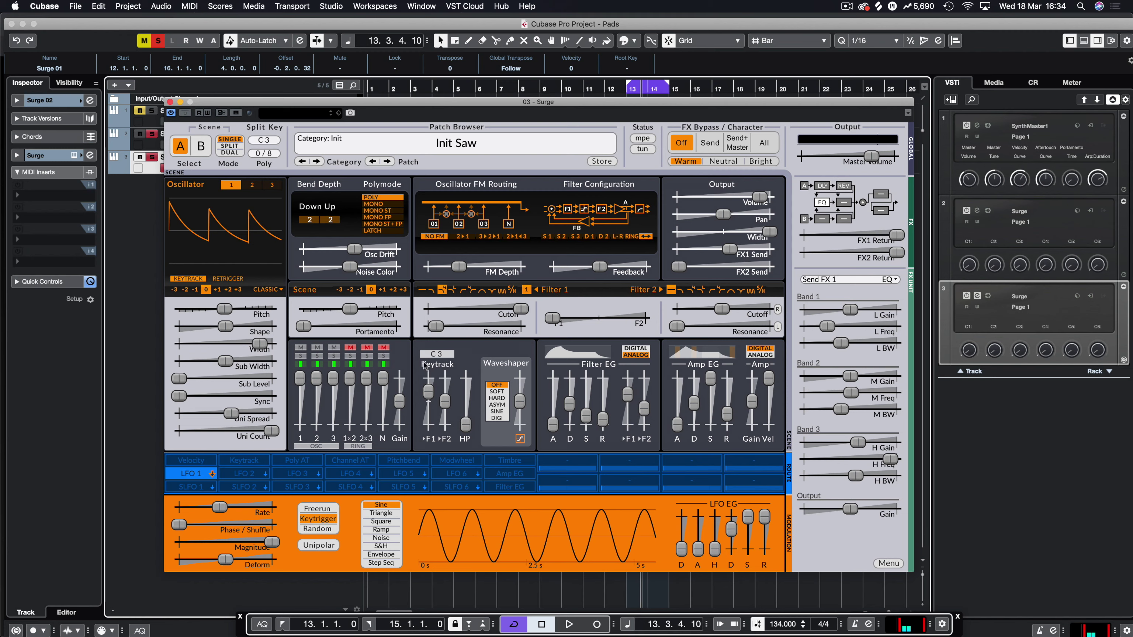
# Cycle the FX bypass through Send, Send+Master and All, returning it to Off
pyautogui.click(710, 143)
pyautogui.click(737, 143)
pyautogui.click(764, 143)
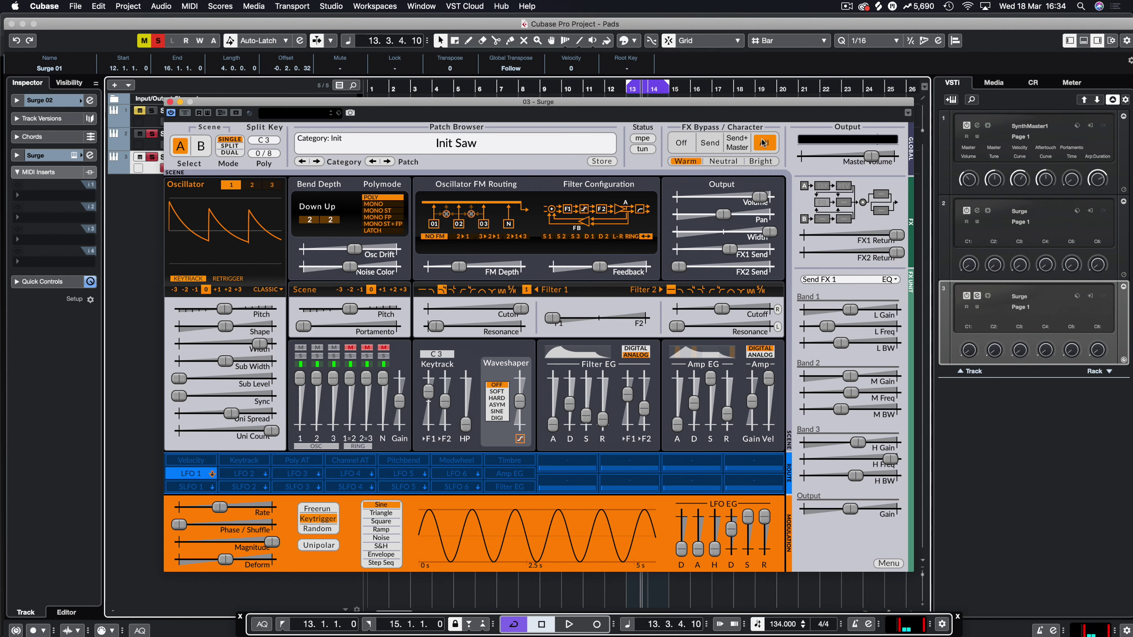
pyautogui.click(684, 146)
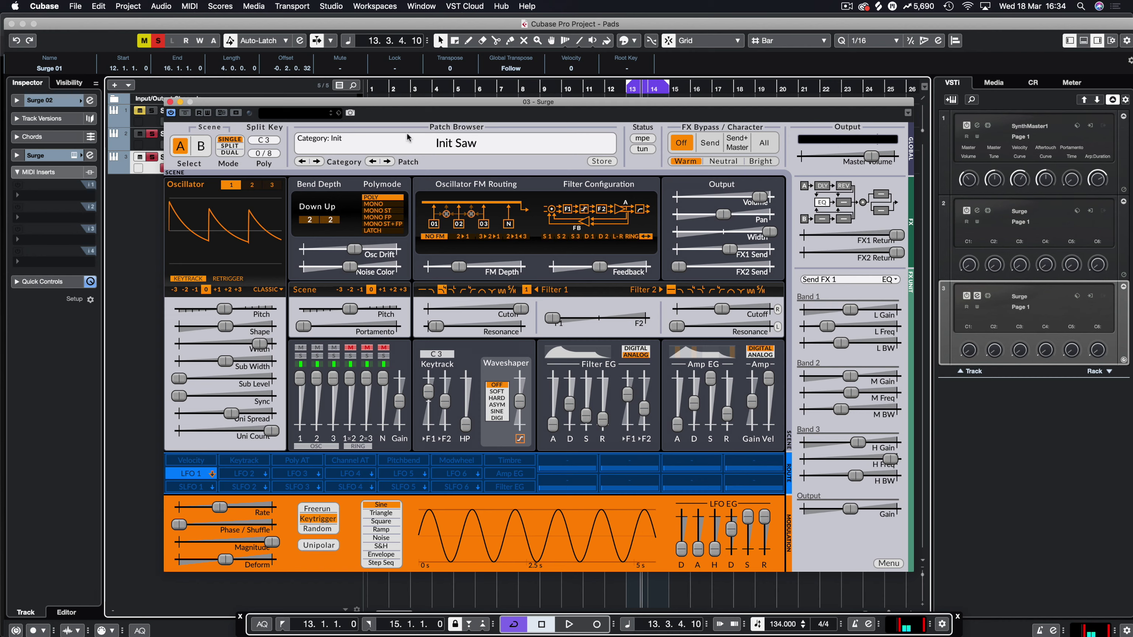
pyautogui.click(452, 144)
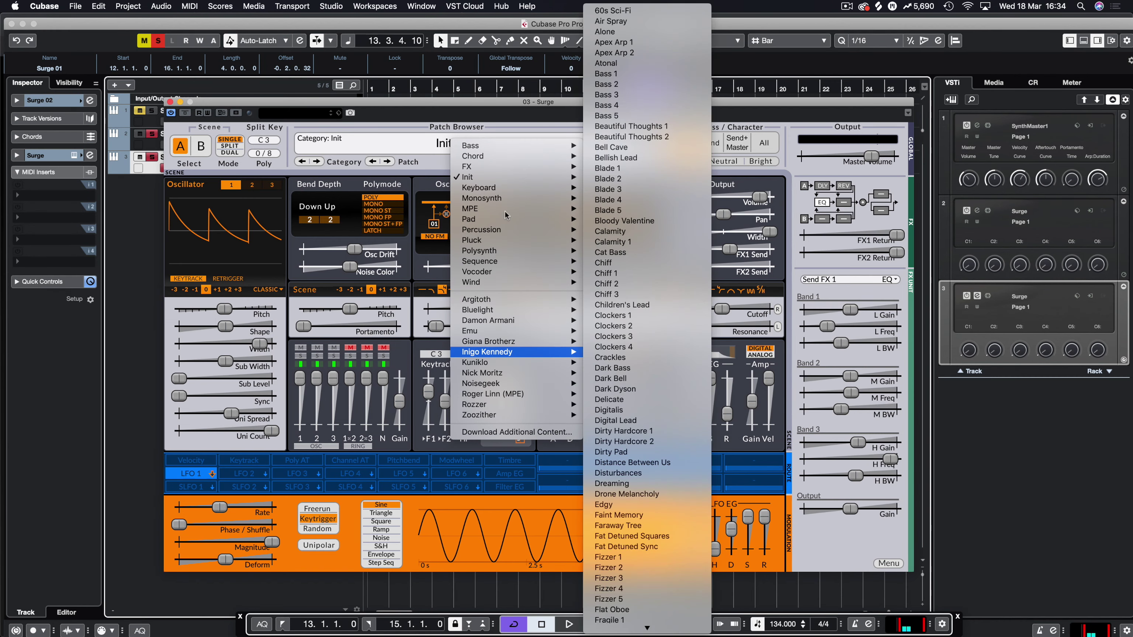
pyautogui.moveTo(505, 211)
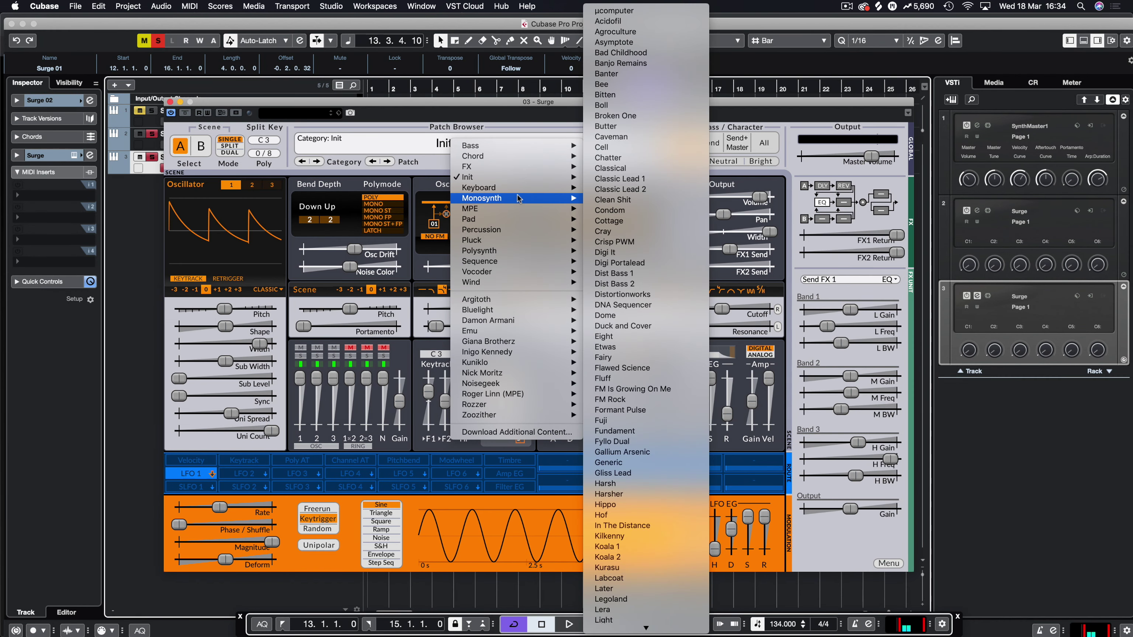
pyautogui.moveTo(518, 192)
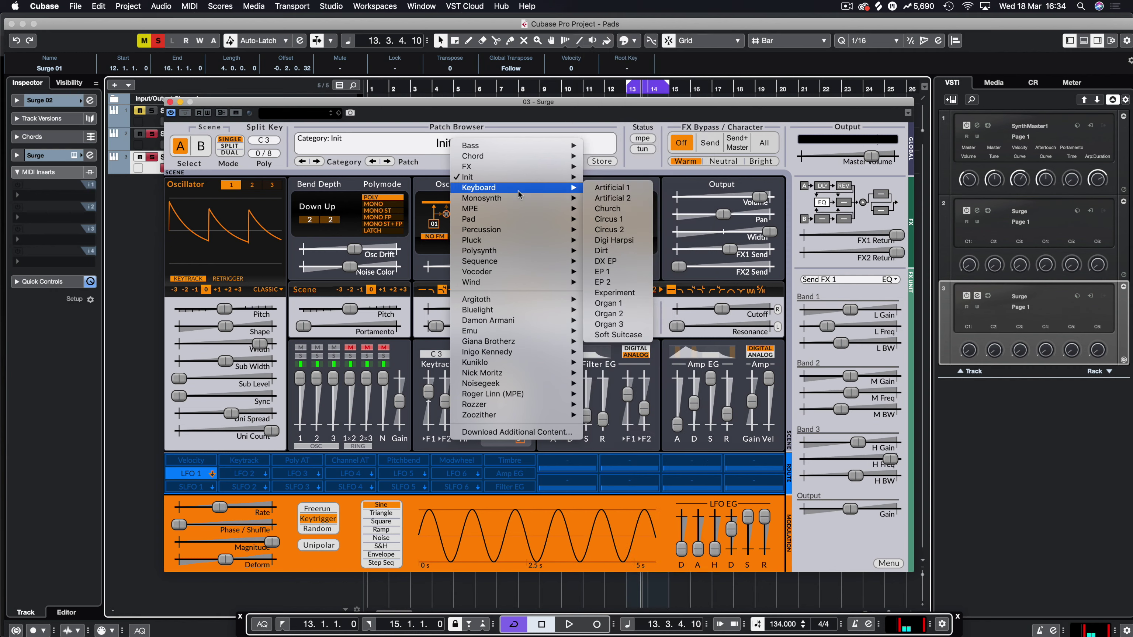
pyautogui.click(467, 104)
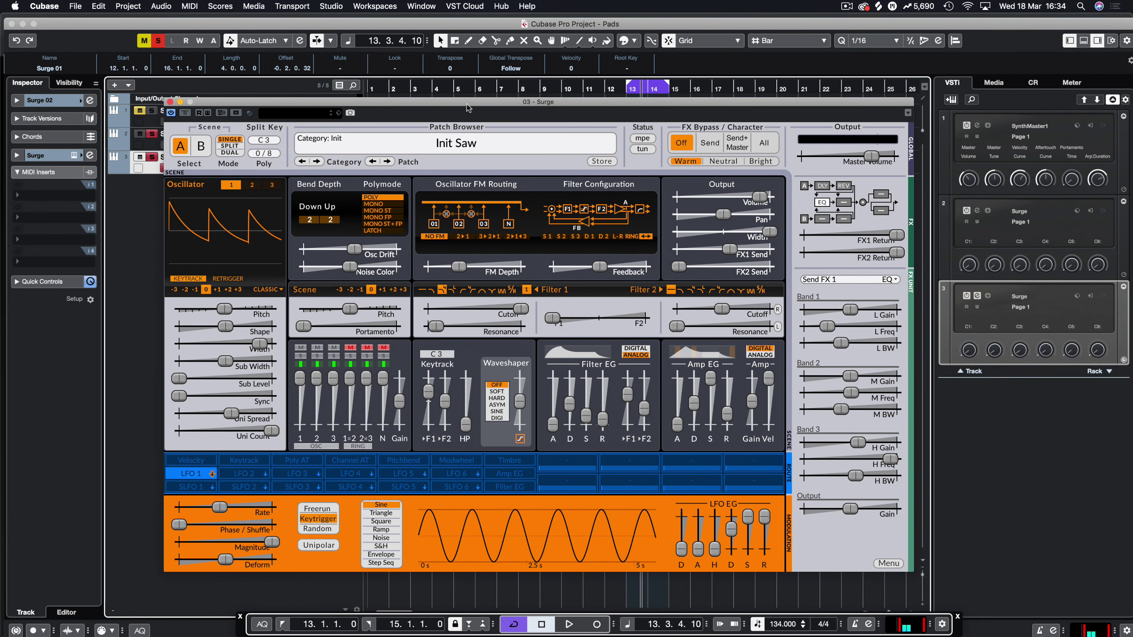